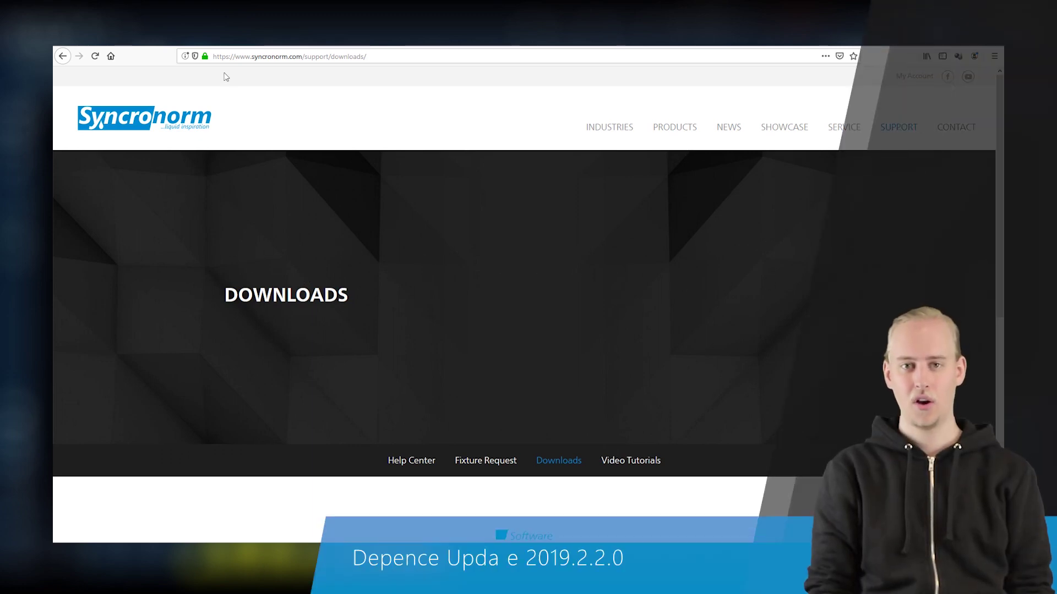
# Step: Scroll down the Support > Downloads page and go to the Depence download area
pyautogui.scroll(-2, 668, 310)
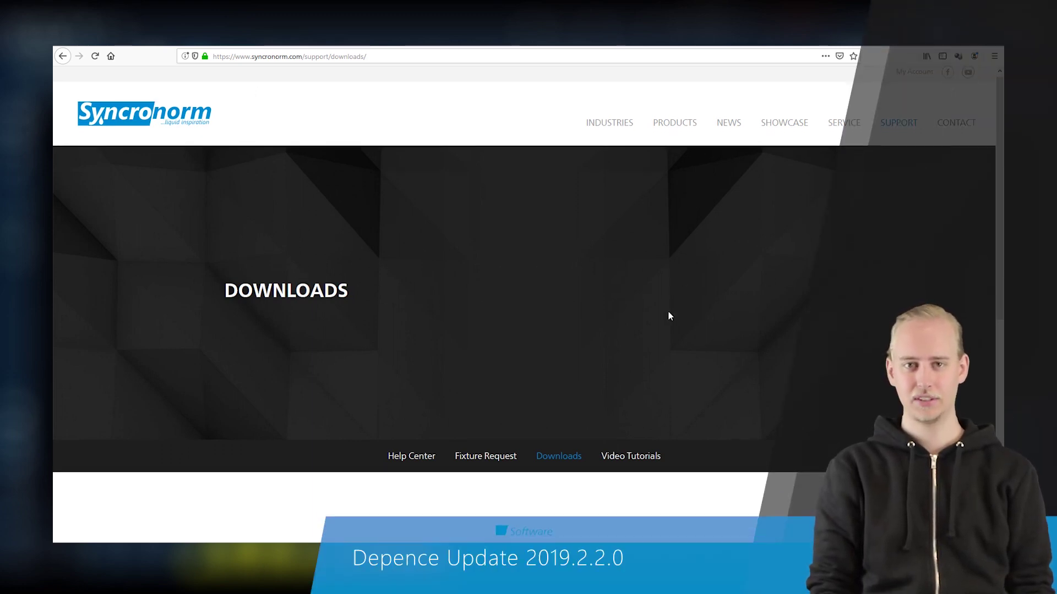
pyautogui.scroll(-3, 686, 314)
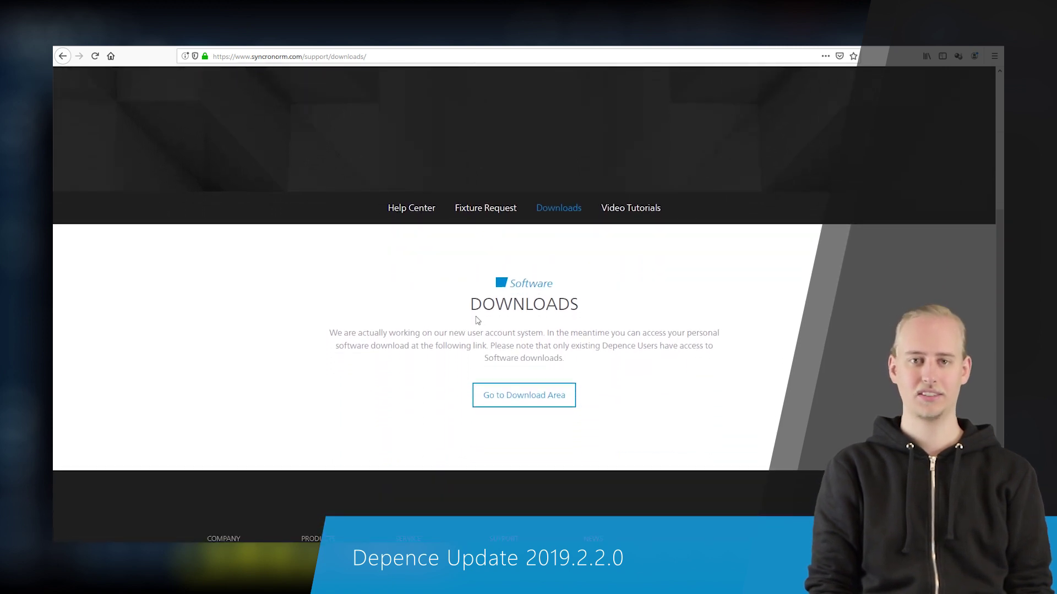
pyautogui.click(542, 401)
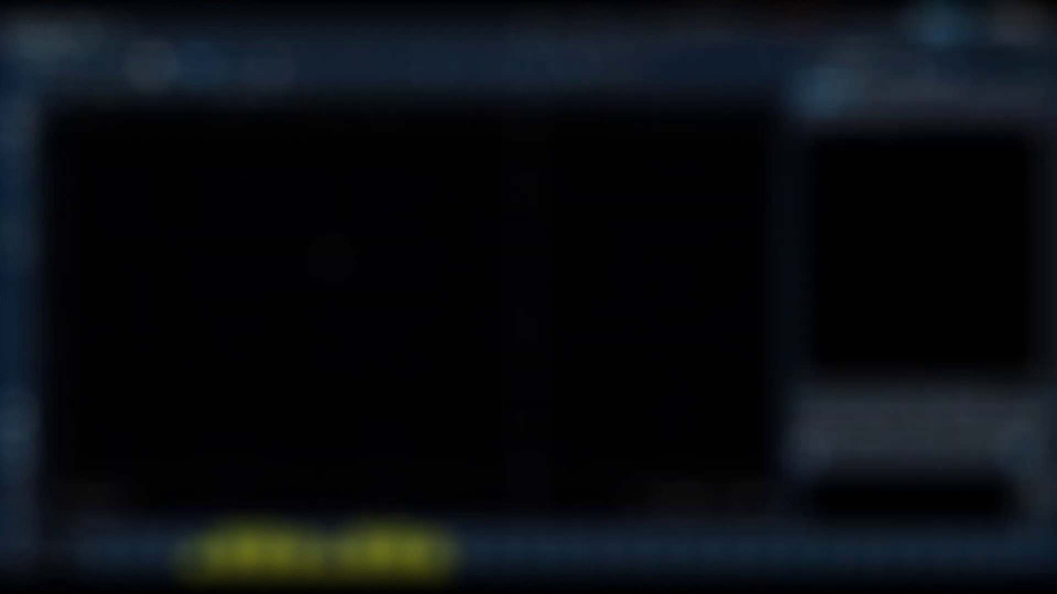
pyautogui.click(222, 224)
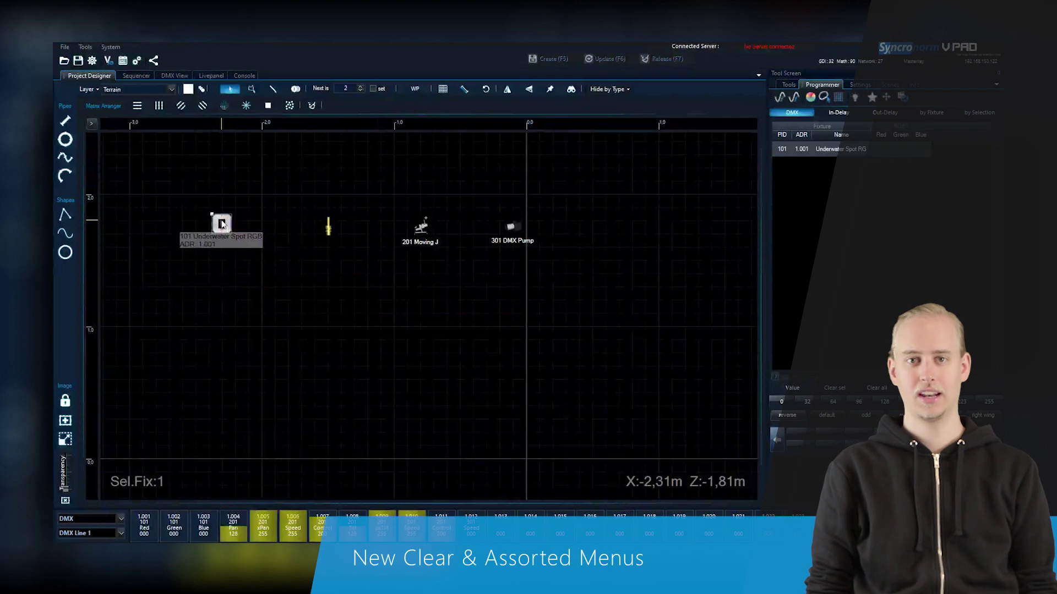
pyautogui.rightClick(222, 224)
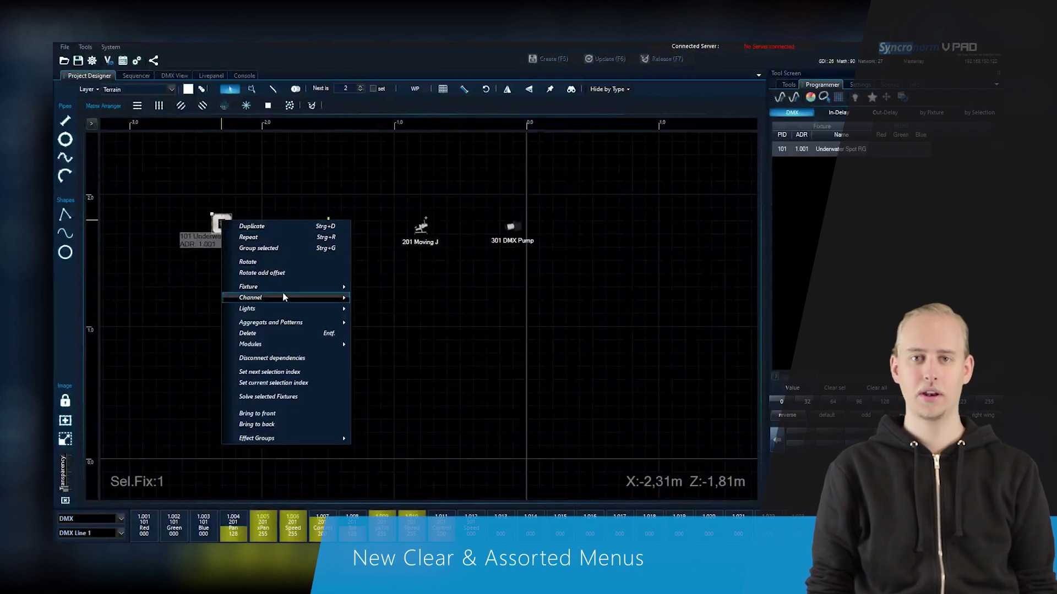
pyautogui.moveTo(284, 298)
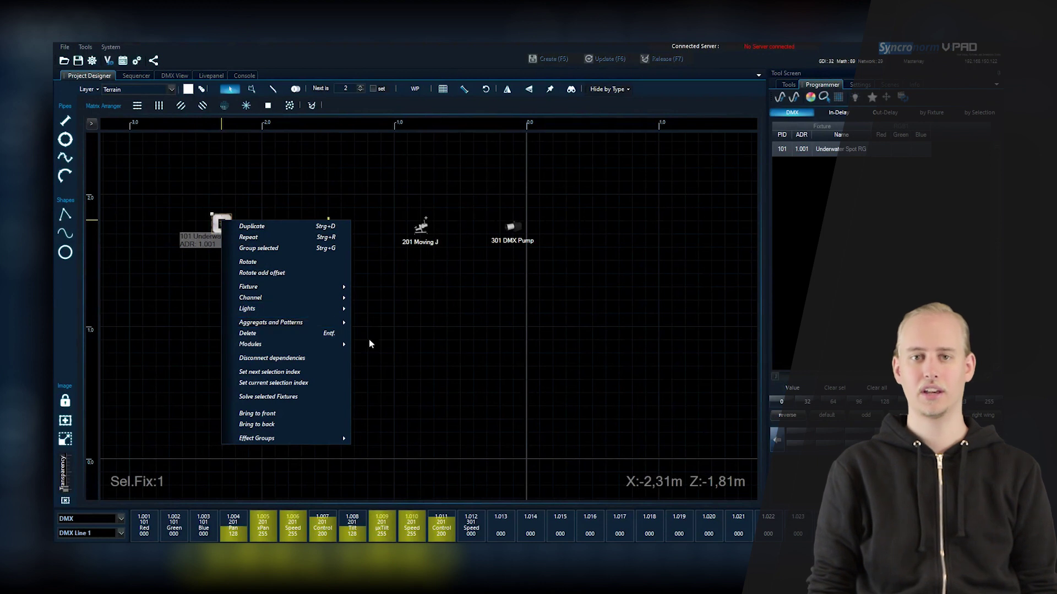
pyautogui.click(435, 350)
pyautogui.rightClick(327, 231)
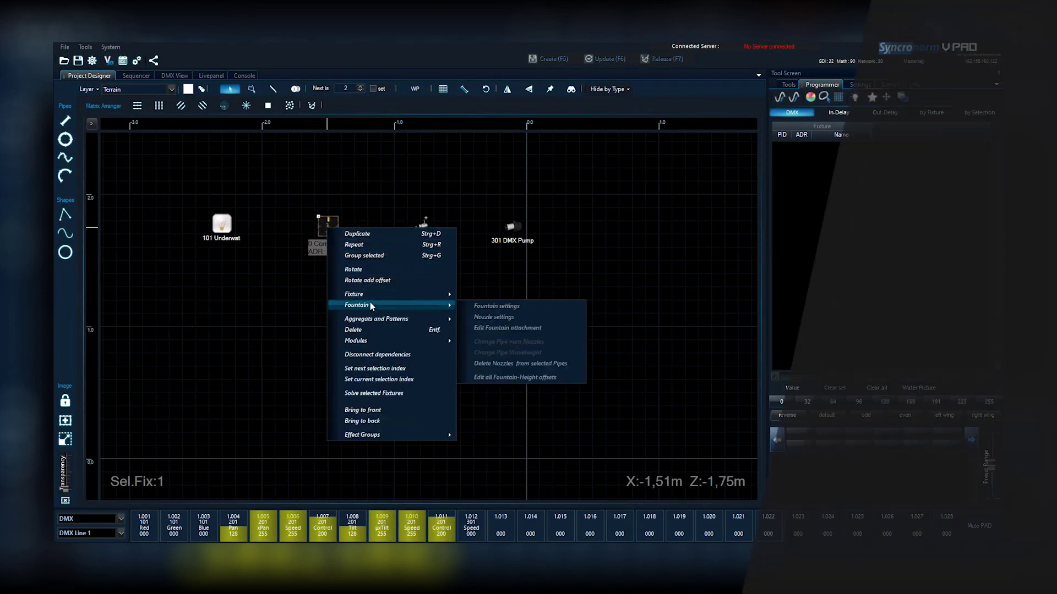
pyautogui.moveTo(370, 304)
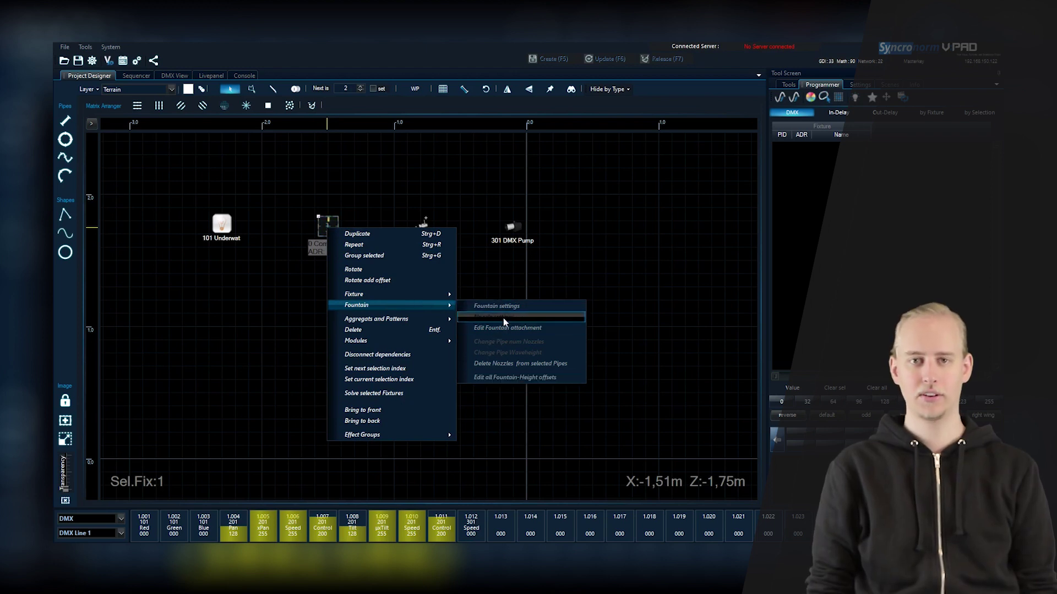
pyautogui.click(500, 282)
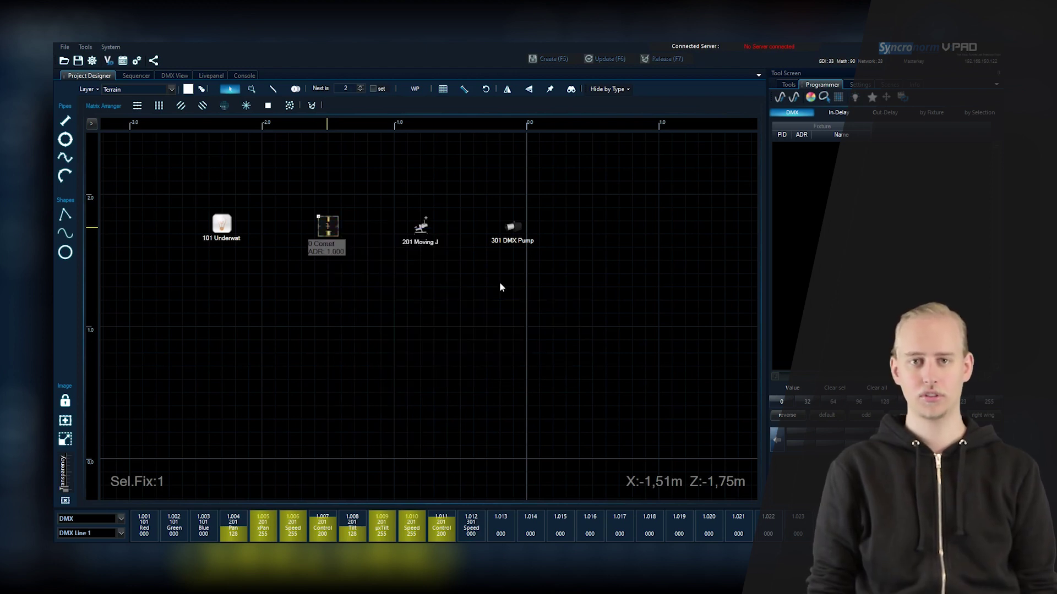
pyautogui.rightClick(419, 228)
pyautogui.moveTo(468, 317)
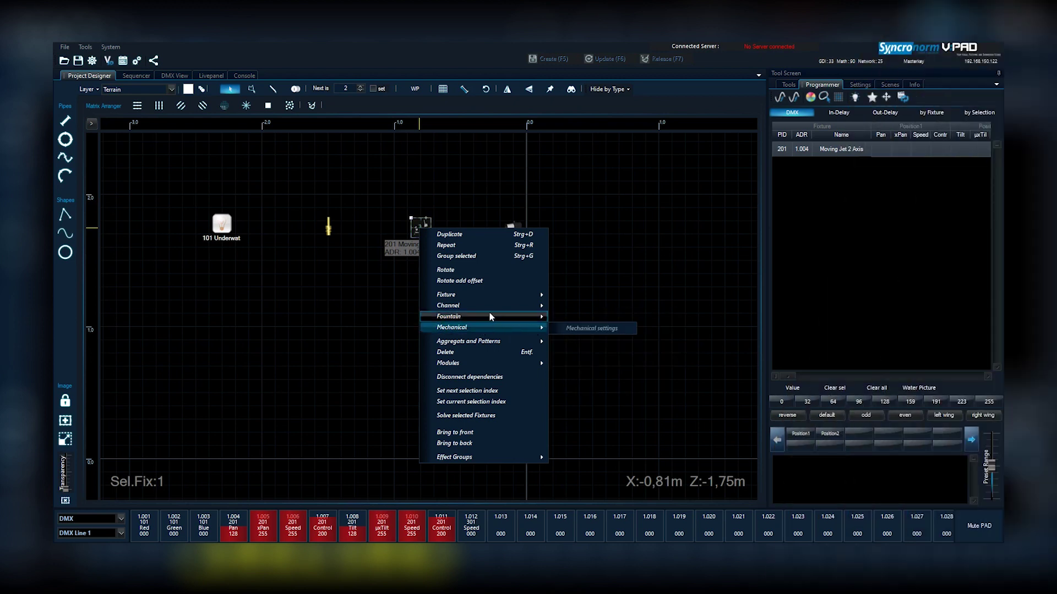
pyautogui.click(577, 256)
pyautogui.click(513, 229)
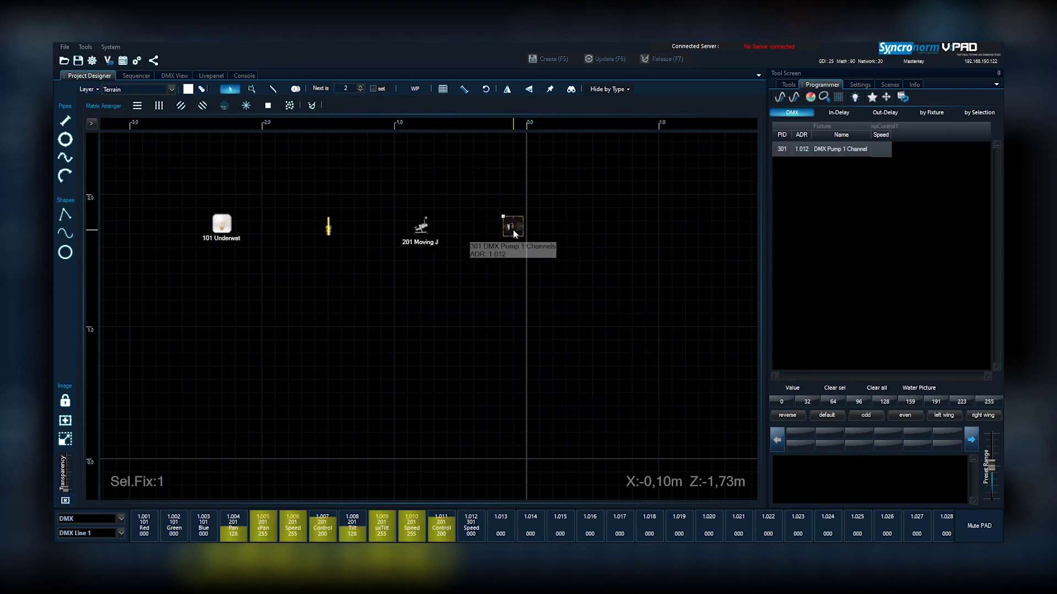
pyautogui.rightClick(513, 231)
pyautogui.moveTo(540, 310)
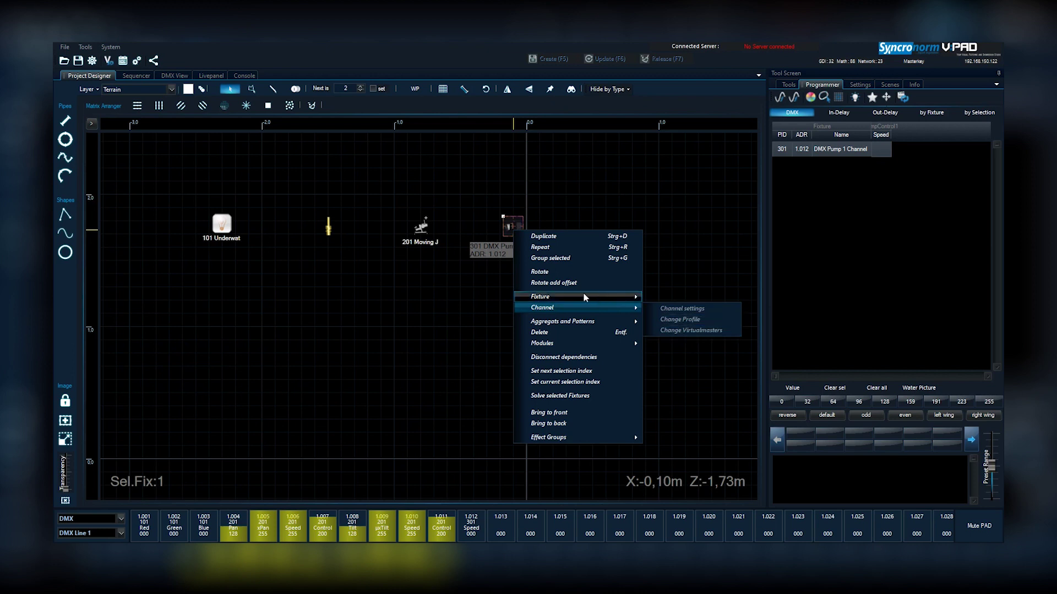
pyautogui.moveTo(567, 298)
pyautogui.click(471, 306)
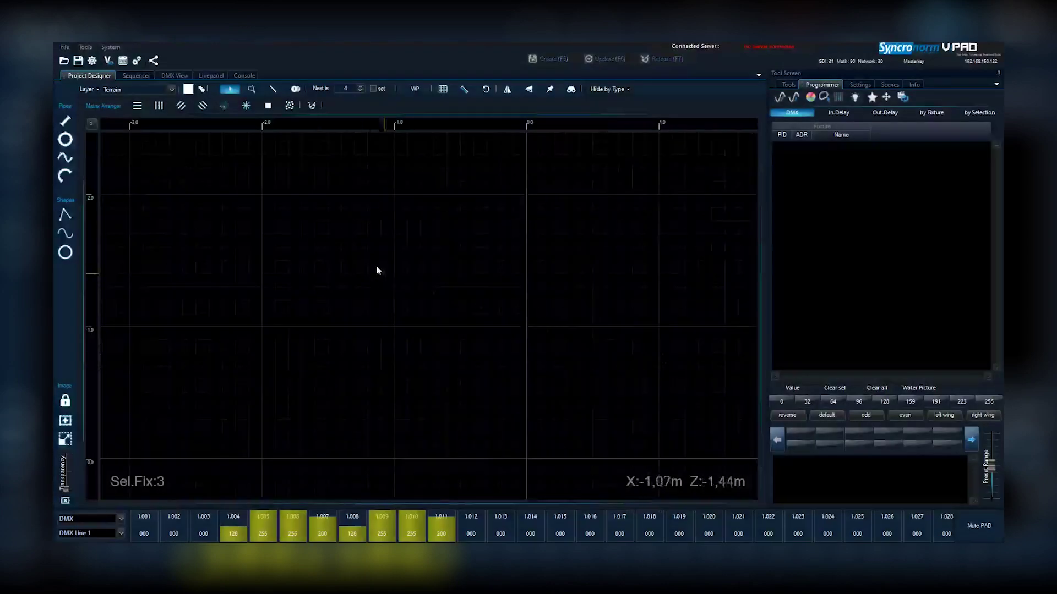
# Step: Patch a DMX Control Pump 1 Channel fixture onto the empty Terrain canvas
pyautogui.rightClick(349, 258)
pyautogui.click(363, 264)
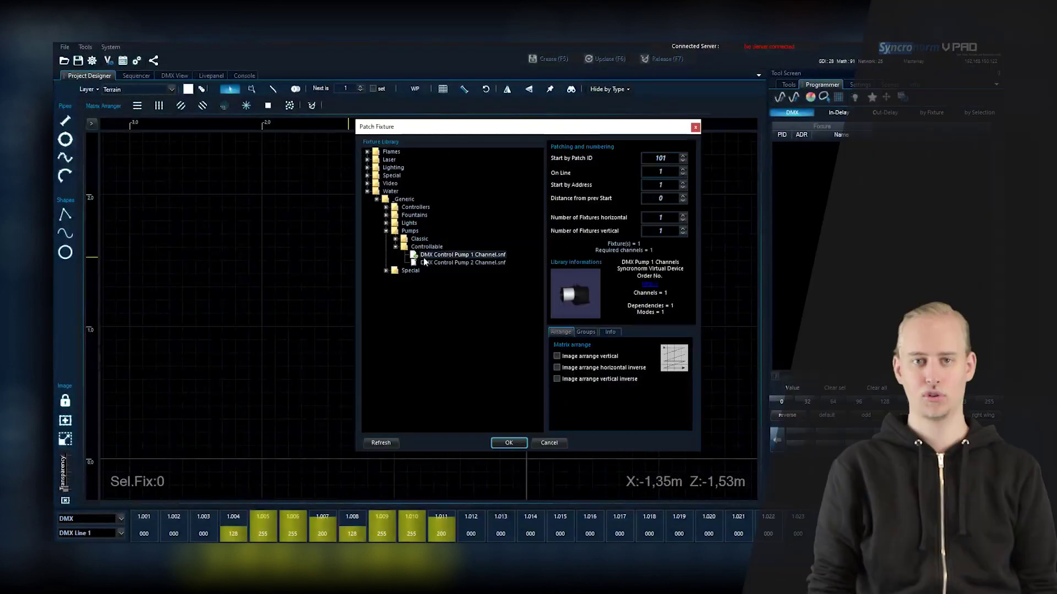
pyautogui.click(501, 441)
pyautogui.click(346, 285)
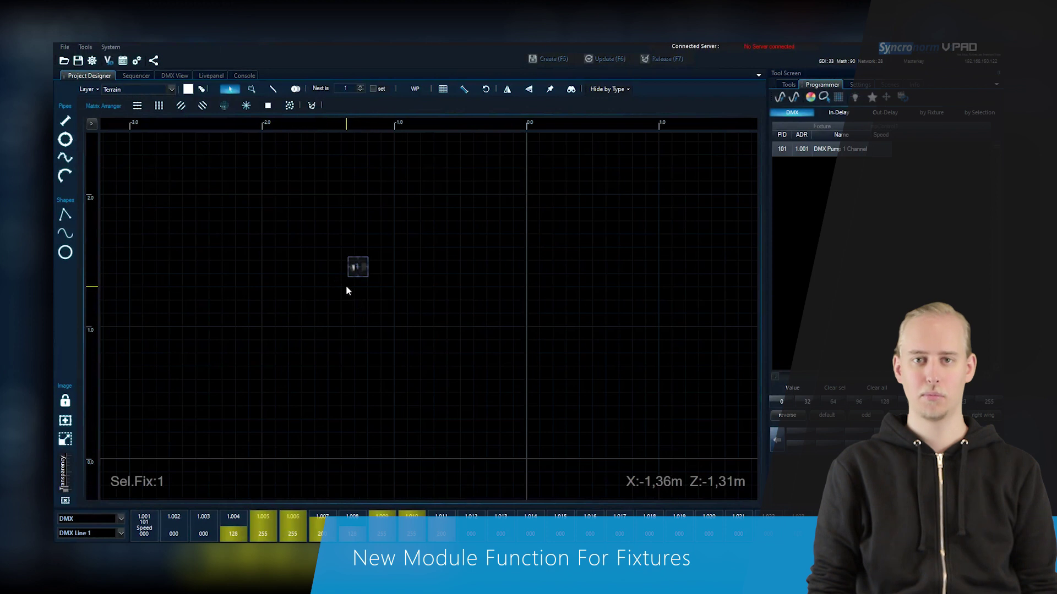
# Step: Add an Underwater Spot RGB from Lights > LED Technology and place it left of the pump
pyautogui.rightClick(348, 285)
pyautogui.click(362, 295)
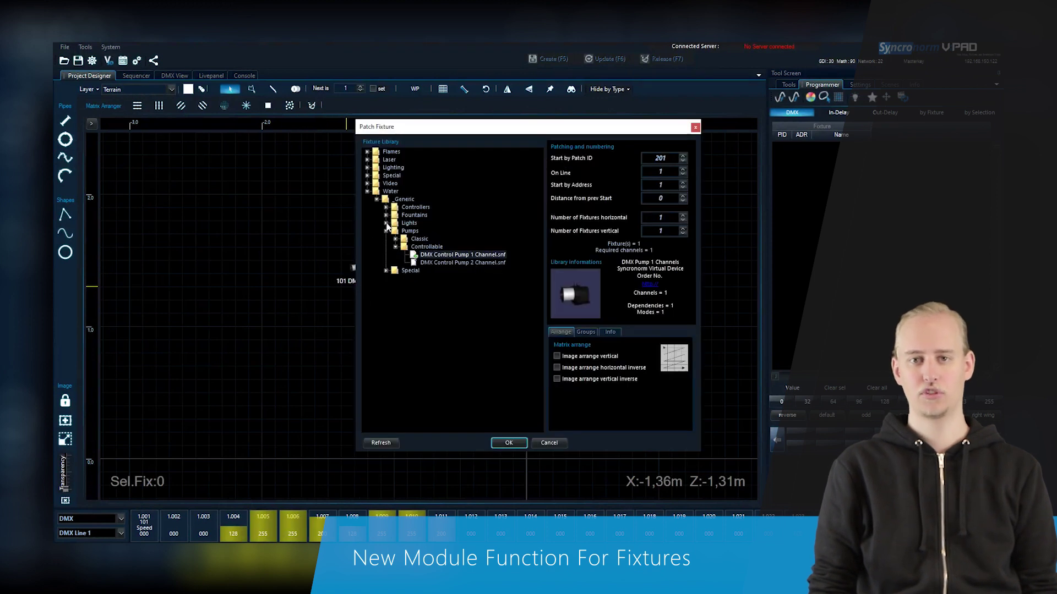
pyautogui.click(386, 223)
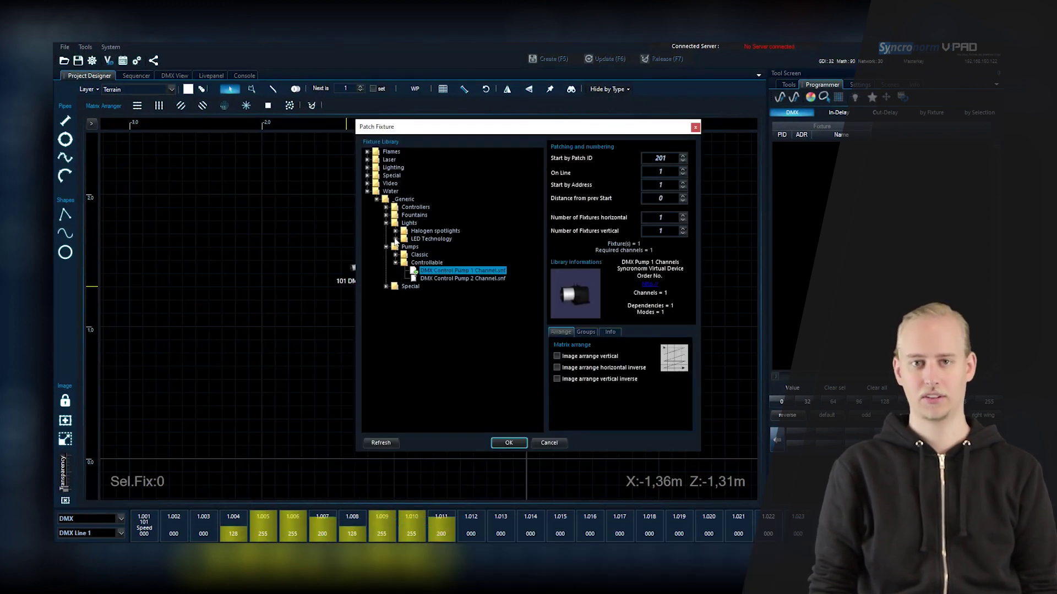
pyautogui.click(395, 239)
pyautogui.click(405, 247)
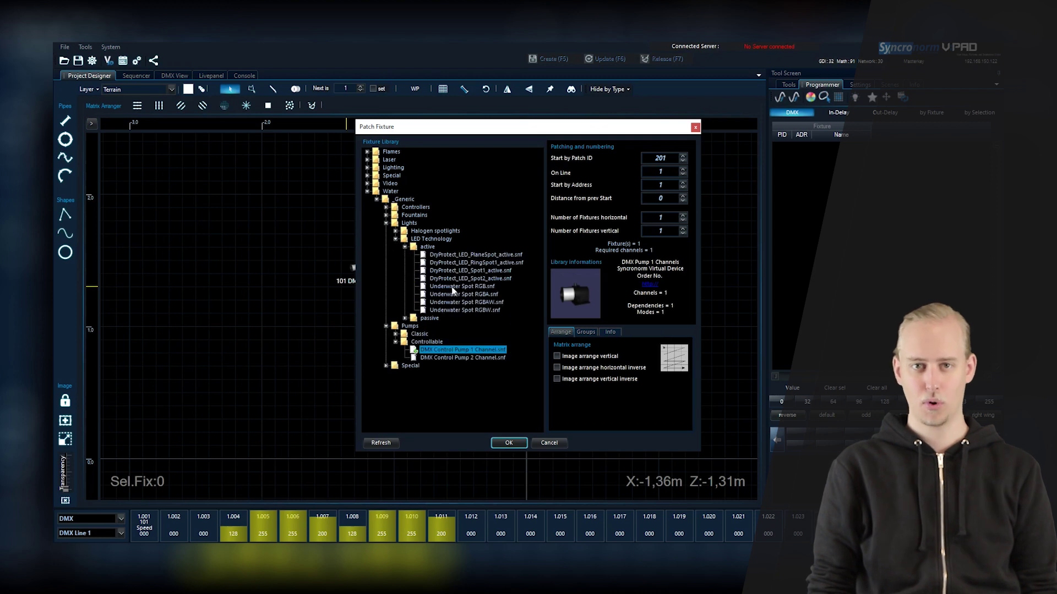
pyautogui.click(461, 286)
pyautogui.click(508, 443)
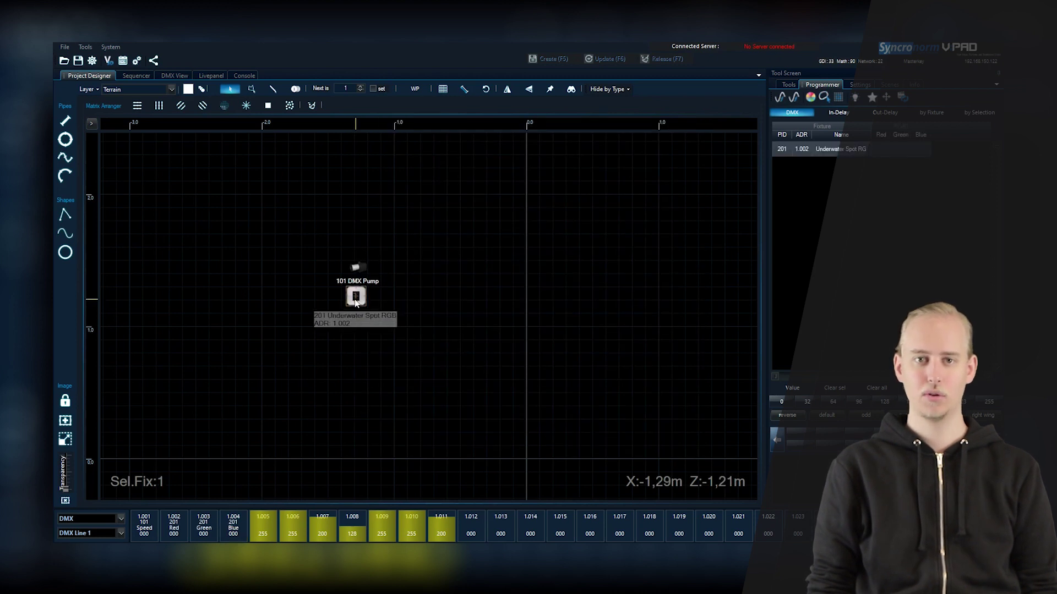
pyautogui.moveTo(358, 302); pyautogui.dragTo(334, 302)
# Step: Add a Comet nozzle from the Fountains passive nozzles folder
pyautogui.rightClick(377, 306)
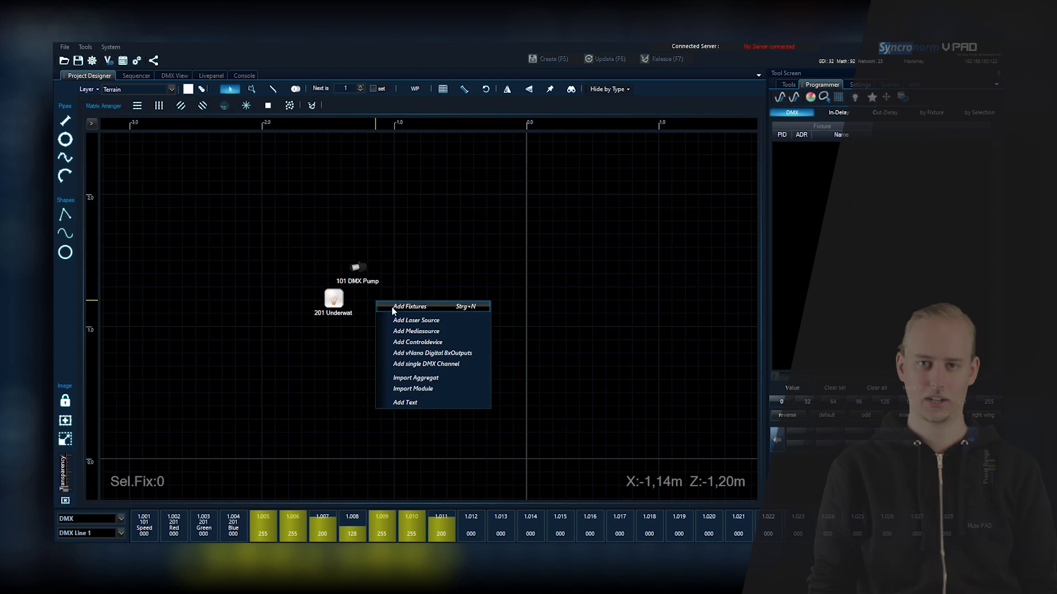
pyautogui.click(399, 304)
pyautogui.click(387, 223)
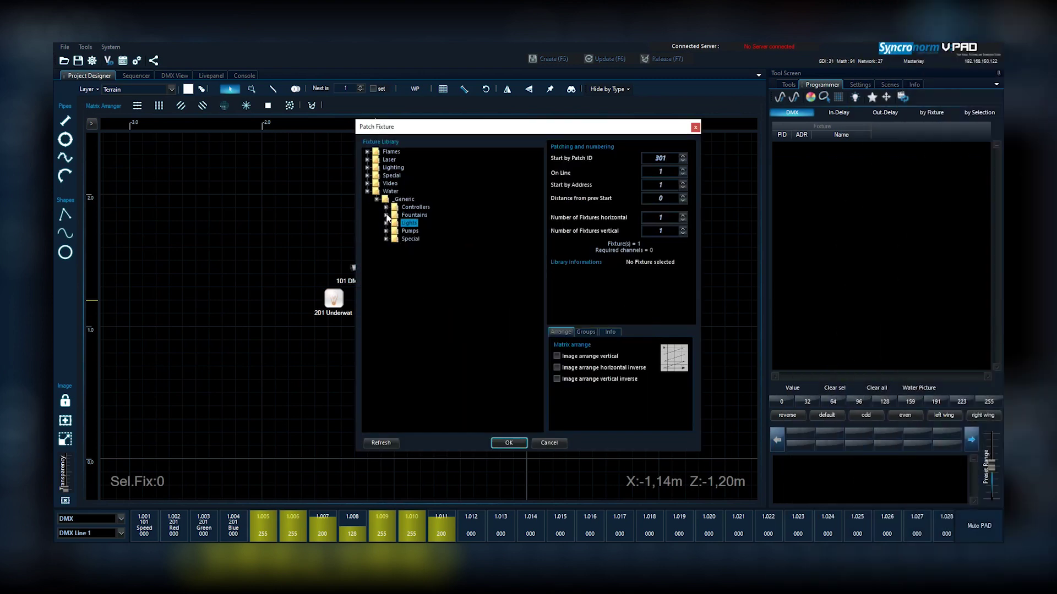
pyautogui.click(386, 215)
pyautogui.click(395, 231)
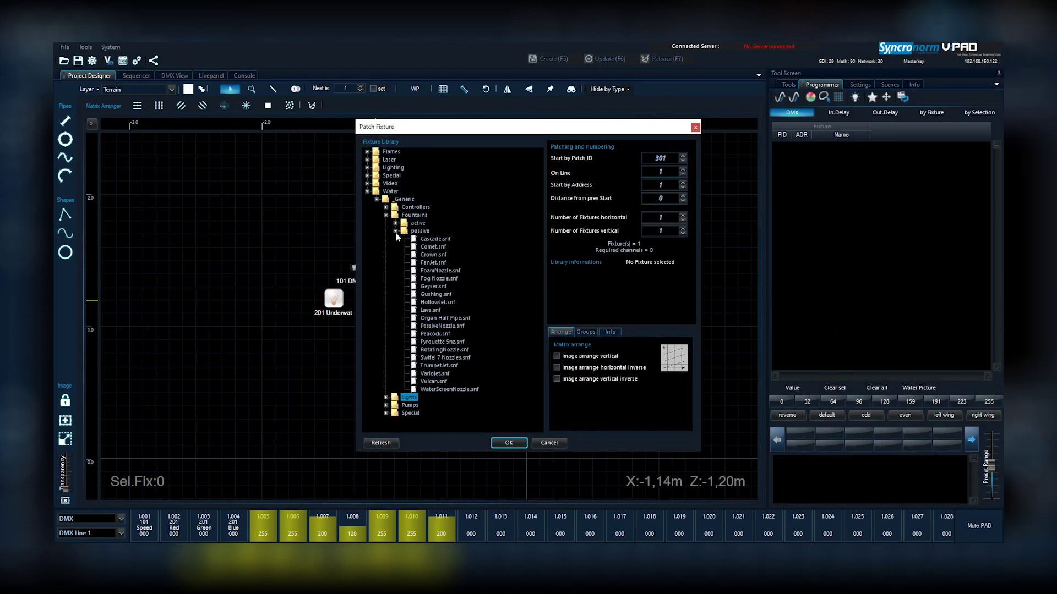
pyautogui.click(432, 246)
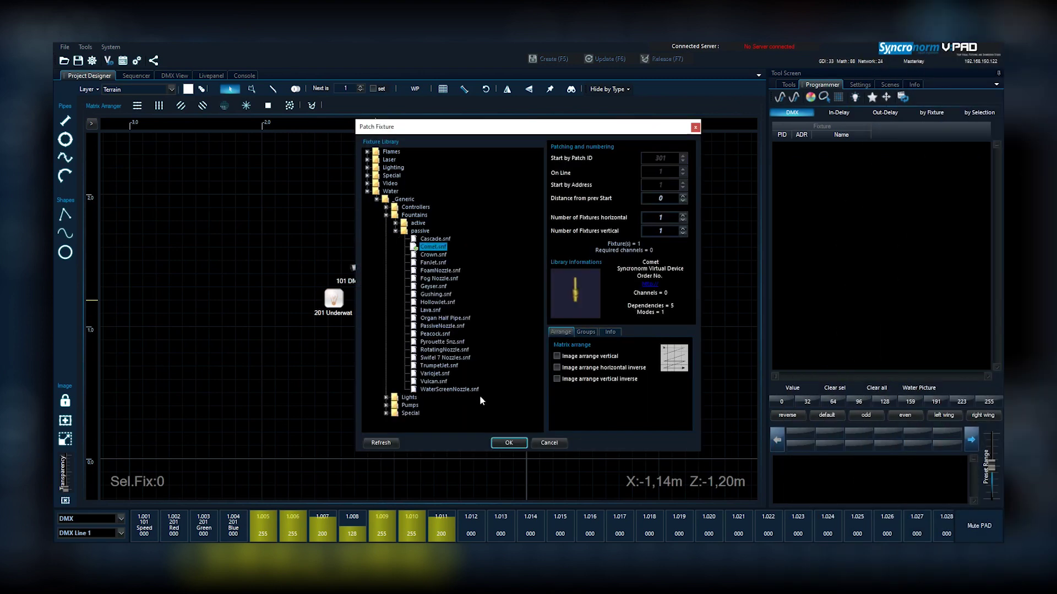
pyautogui.click(509, 443)
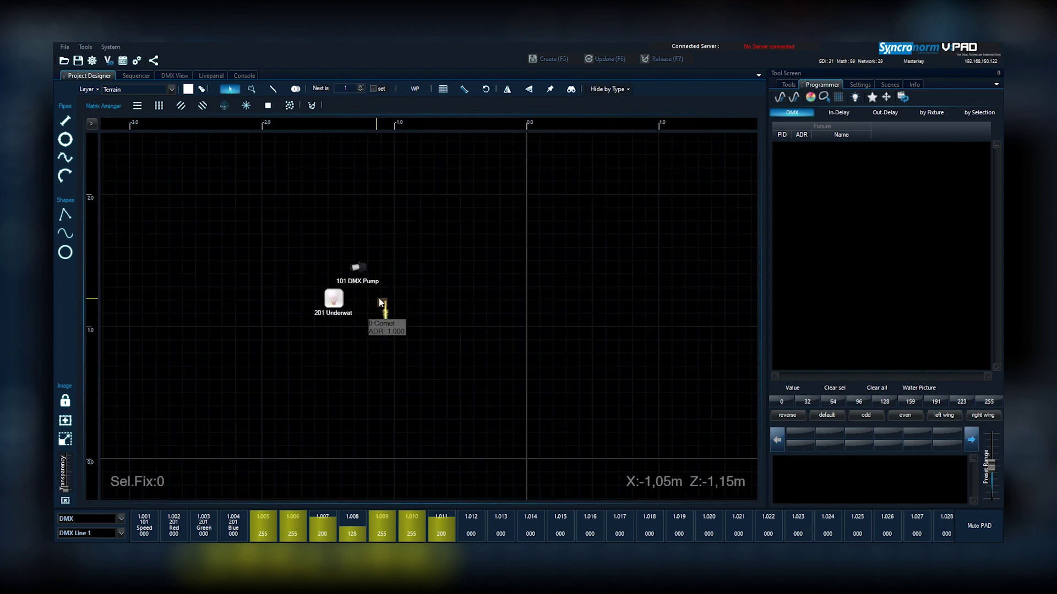
# Step: Marquee-select the pump, underwater spot and Comet nozzle together for linking
pyautogui.click(379, 302)
pyautogui.moveTo(284, 238); pyautogui.dragTo(404, 328)
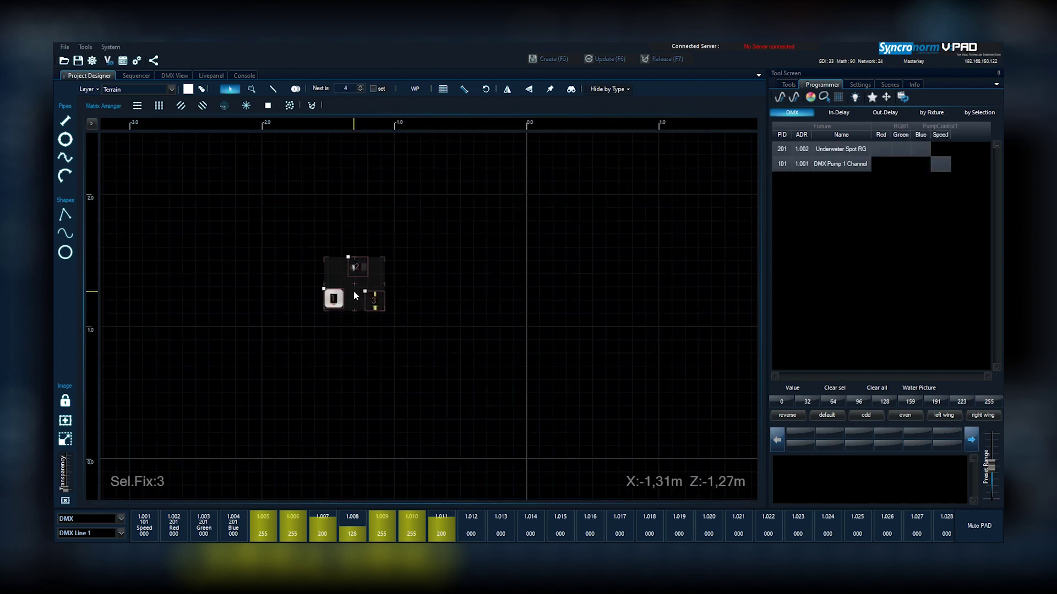
pyautogui.rightClick(355, 296)
# Step: Auto-connect the three fixtures as dependencies and nudge the underwater spot right
pyautogui.click(427, 428)
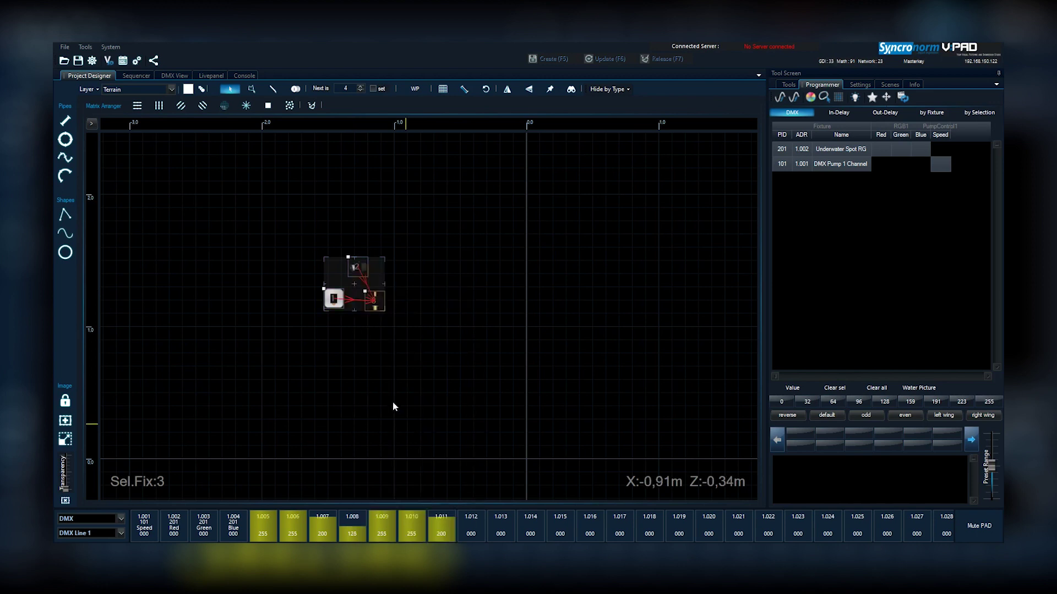
pyautogui.click(336, 338)
pyautogui.moveTo(333, 302); pyautogui.dragTo(350, 323)
# Step: Combine the three linked fixtures into a single fixture module
pyautogui.moveTo(326, 281); pyautogui.dragTo(396, 339)
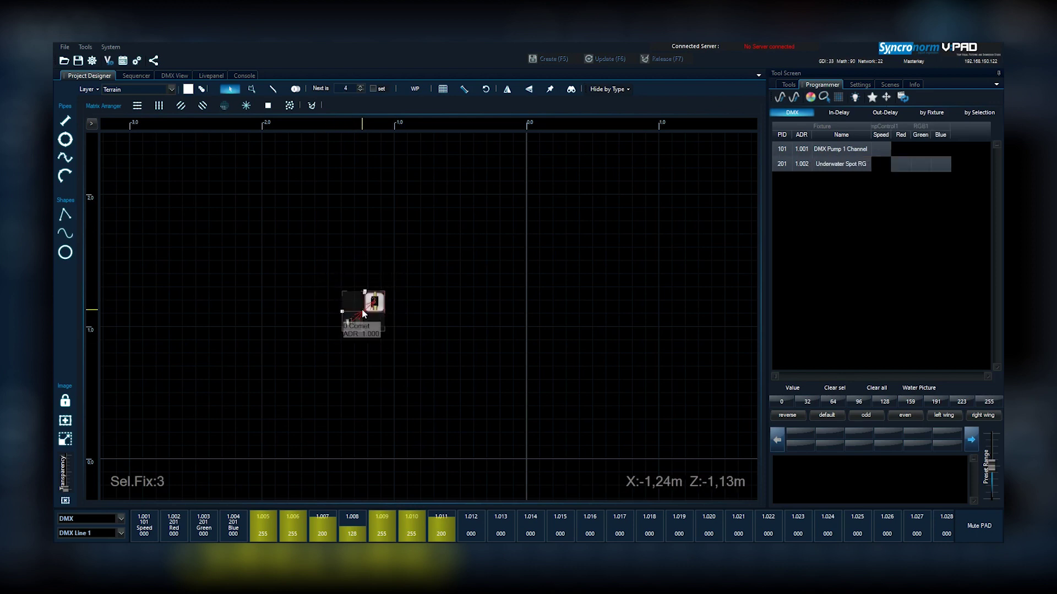
pyautogui.rightClick(362, 308)
pyautogui.moveTo(428, 418)
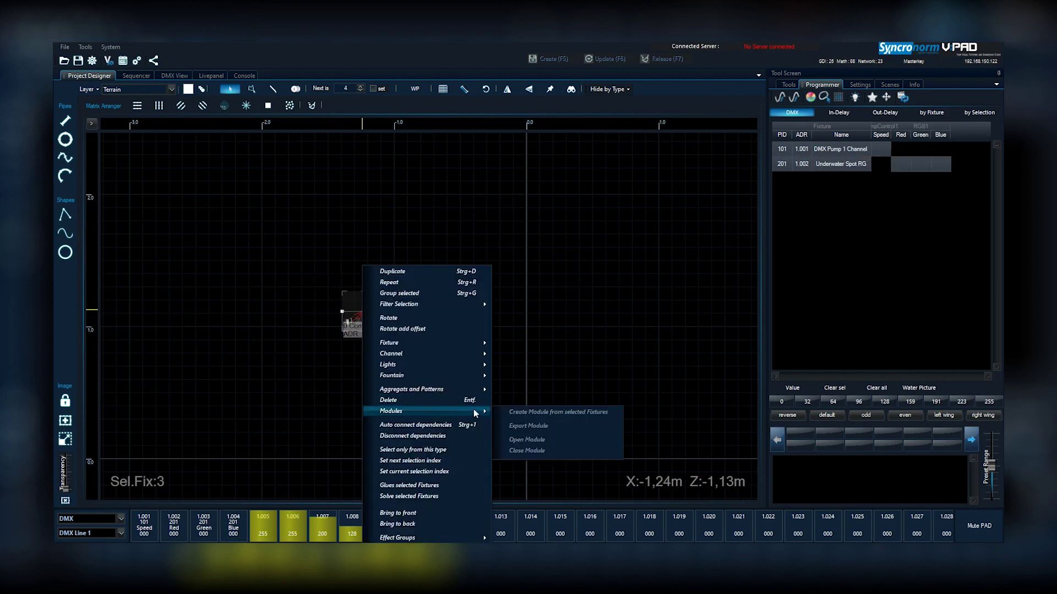
pyautogui.click(517, 411)
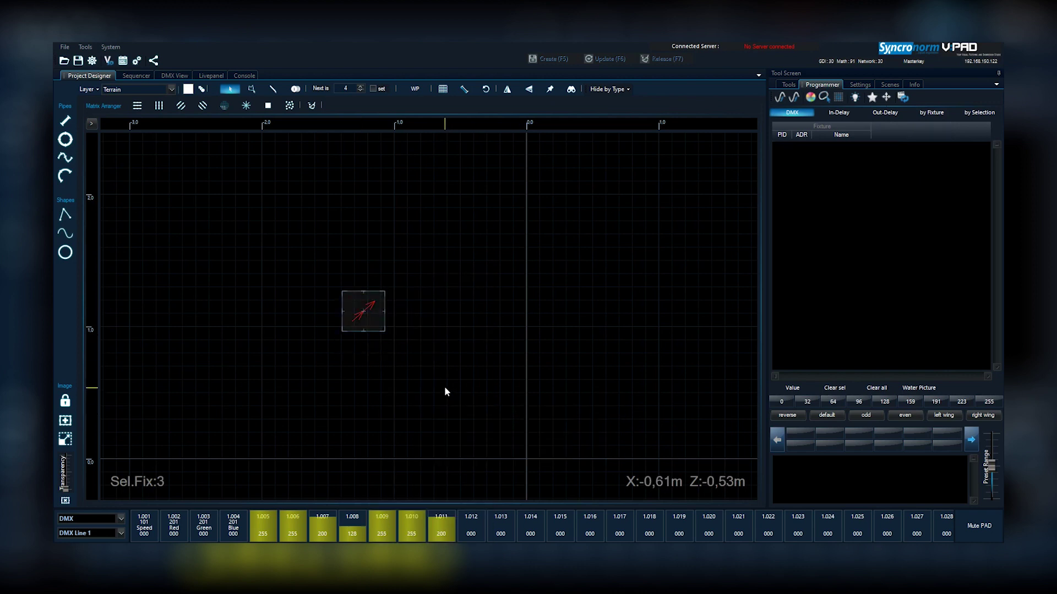
# Step: Repeat the module 5 times to form a row of six modules
pyautogui.moveTo(445, 392); pyautogui.dragTo(180, 273, button='middle')
pyautogui.rightClick(181, 273)
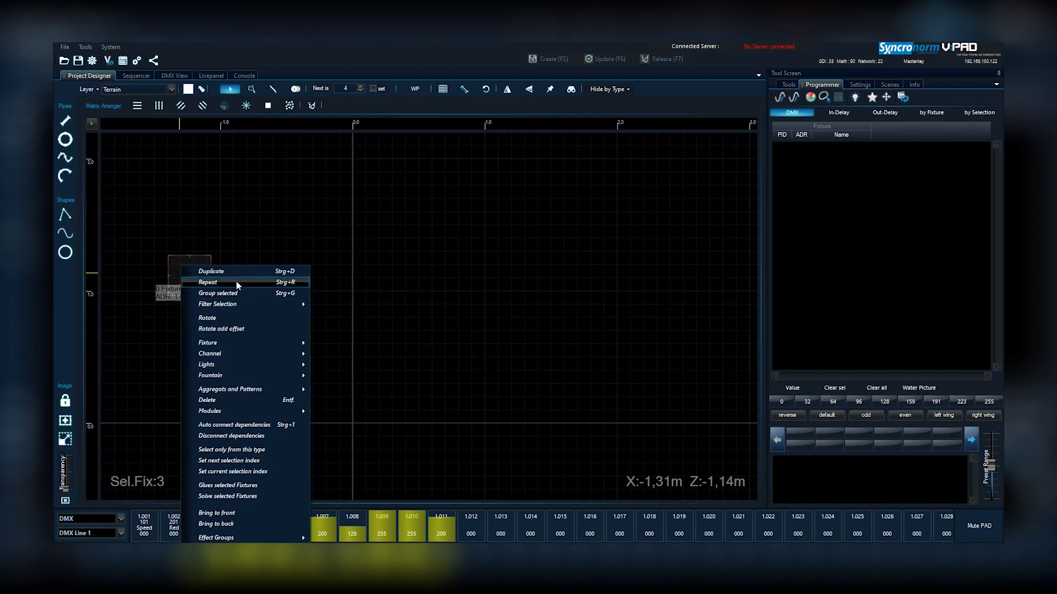
pyautogui.click(236, 281)
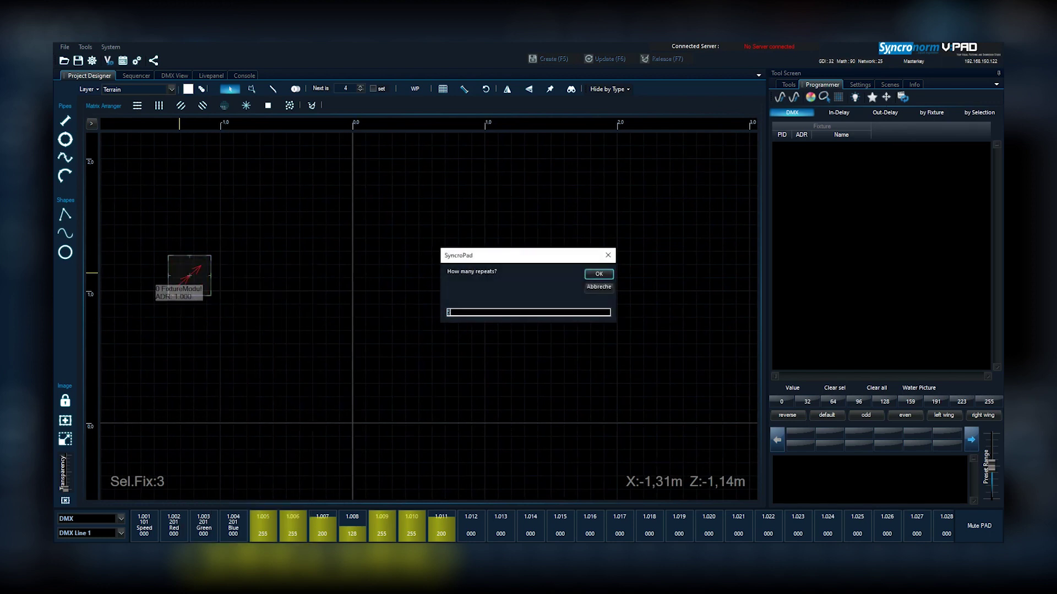
pyautogui.press('Return')
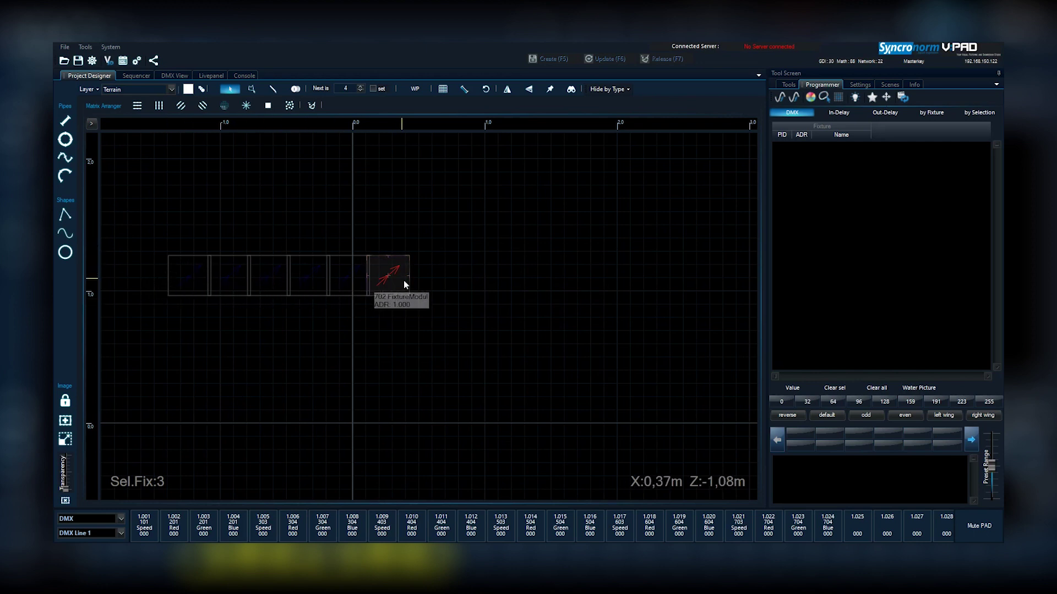
pyautogui.click(296, 368)
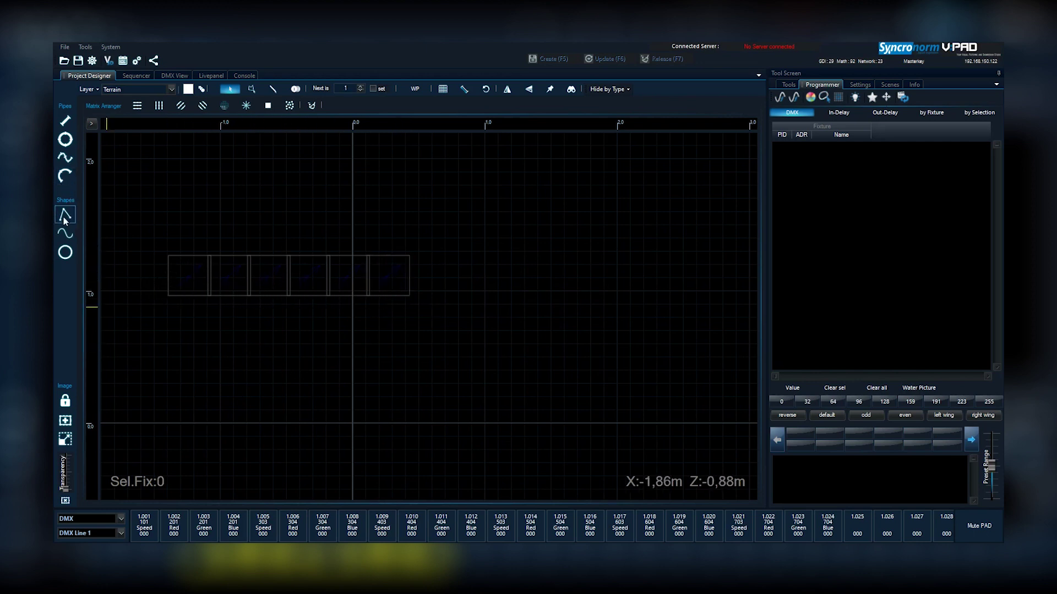
# Step: Draw a sine-wave curve above the row of modules
pyautogui.click(65, 234)
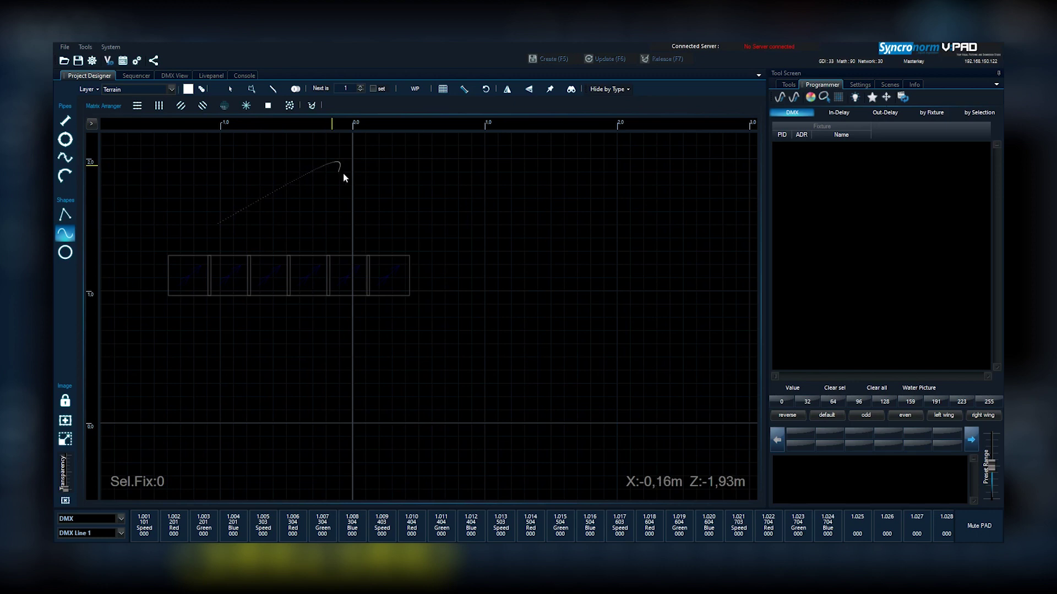
pyautogui.moveTo(343, 174); pyautogui.dragTo(540, 178)
pyautogui.rightClick(540, 177)
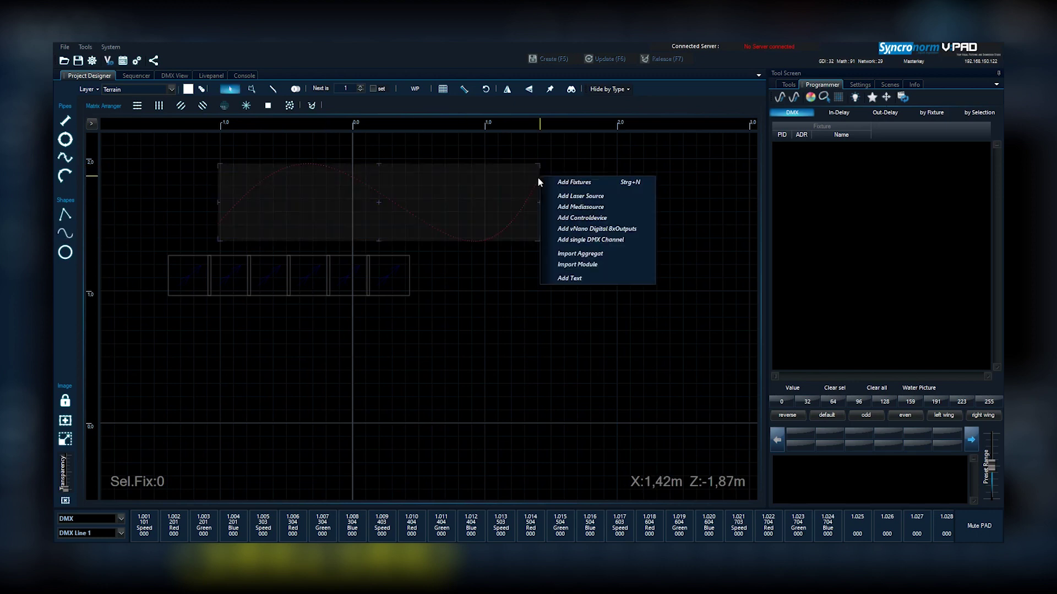
# Step: Arrange the six modules clockwise along the sine curve, then reselect all six
pyautogui.click(395, 205)
pyautogui.moveTo(193, 267); pyautogui.dragTo(417, 337)
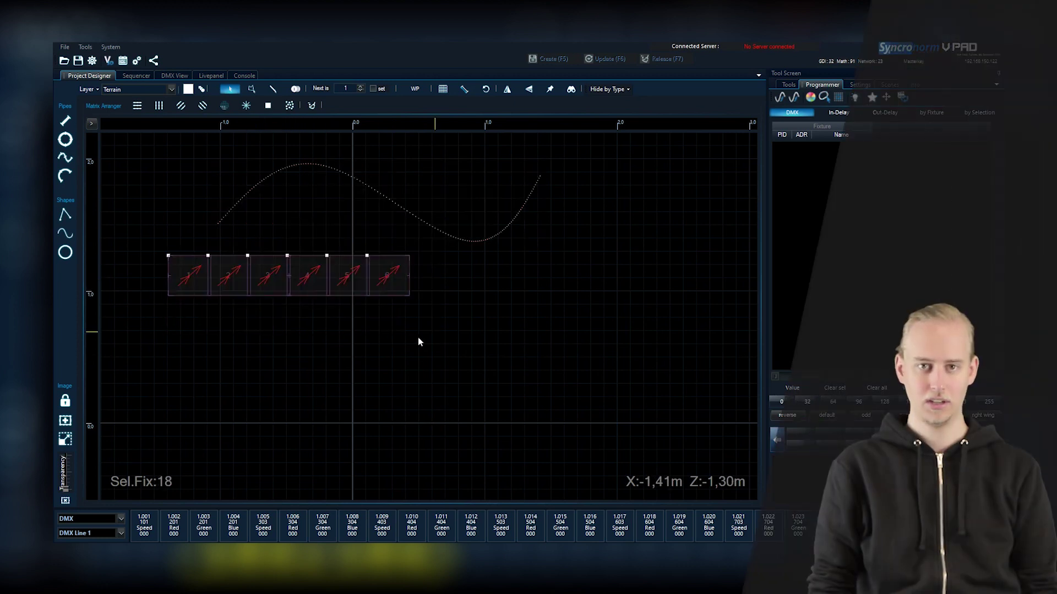
pyautogui.keyDown('shift'); pyautogui.click(240, 201); pyautogui.keyUp('shift')
pyautogui.rightClick(272, 233)
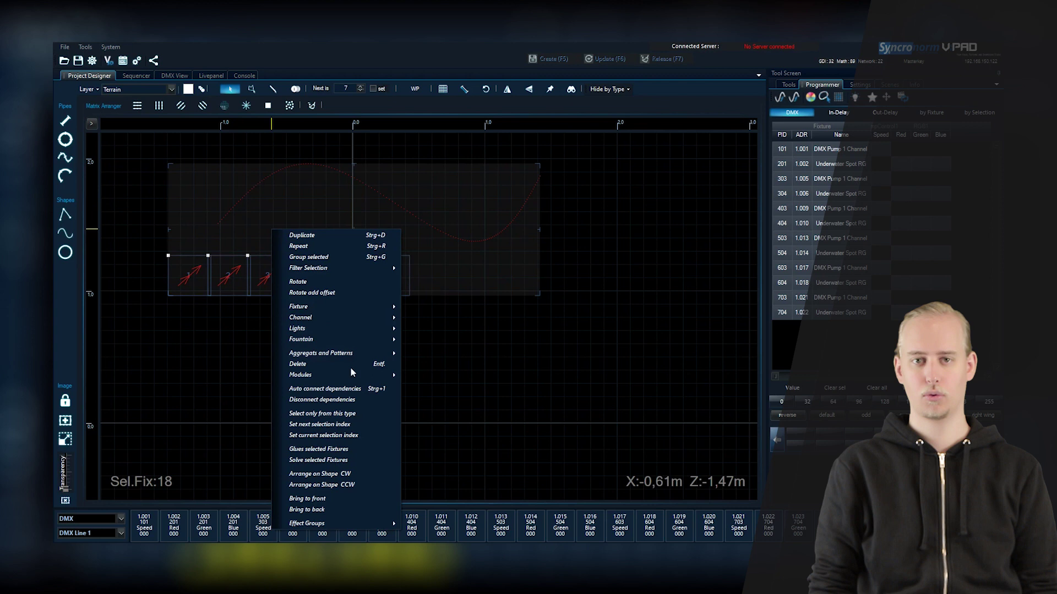
pyautogui.click(358, 473)
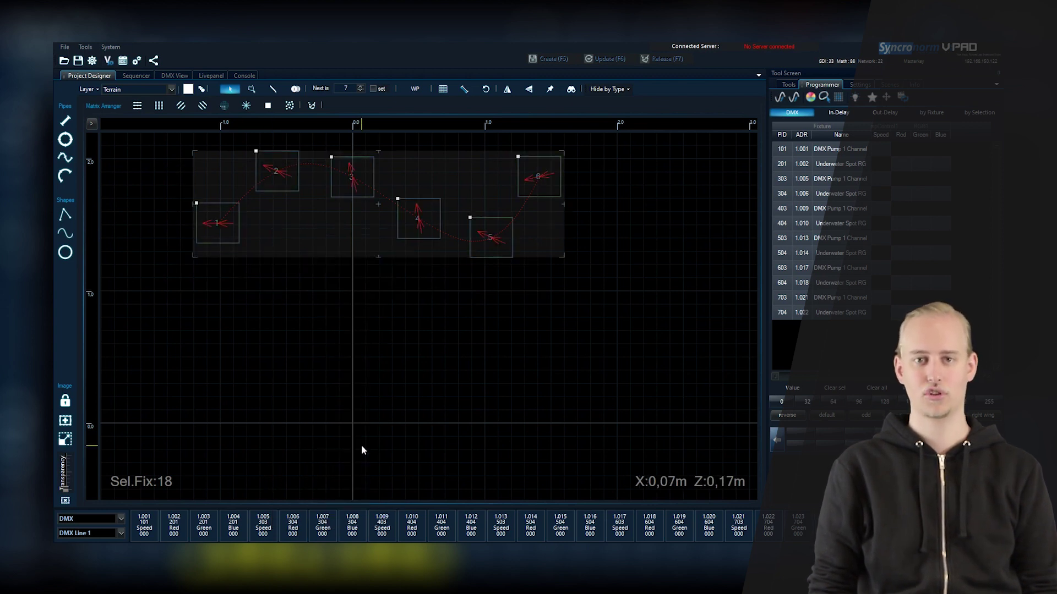
pyautogui.click(248, 236)
pyautogui.click(238, 217)
pyautogui.moveTo(184, 141); pyautogui.dragTo(628, 267)
# Step: Via Modules > Insert Module Text, enter the name pattern WP1.#1 for the six modules
pyautogui.rightClick(299, 218)
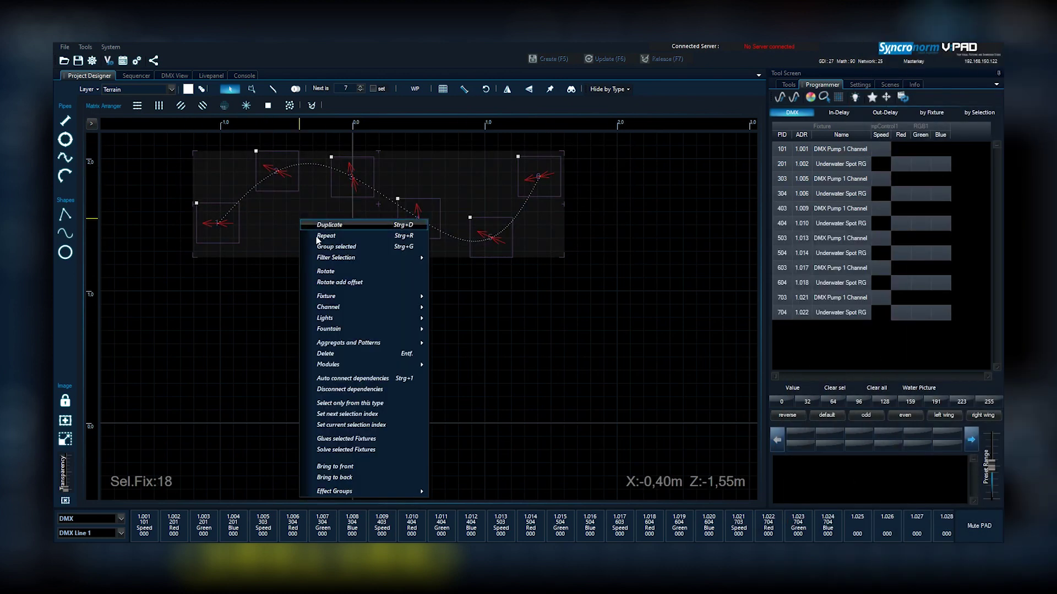
pyautogui.moveTo(364, 364)
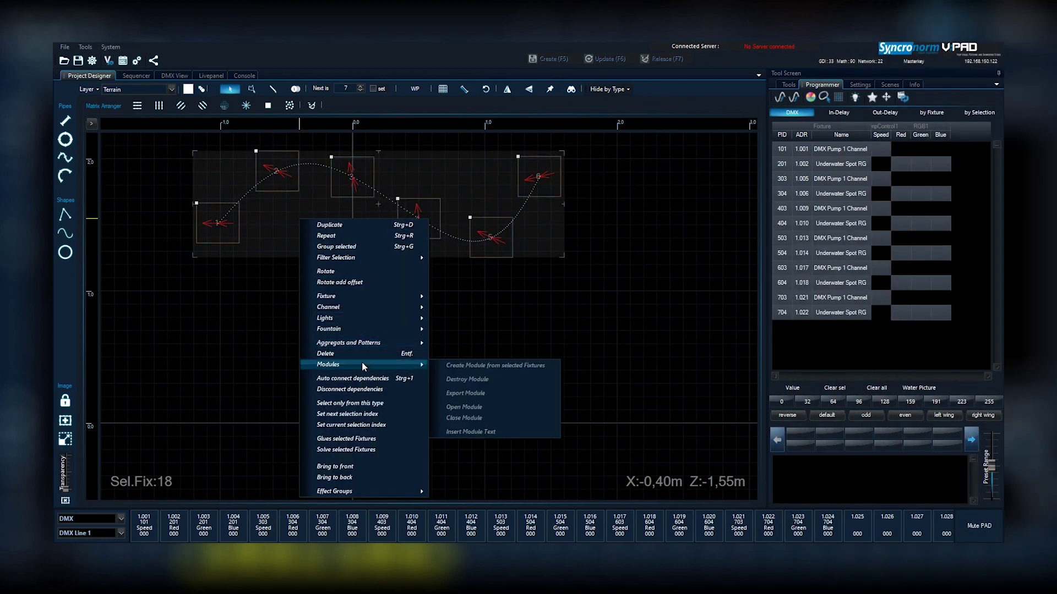
pyautogui.click(488, 431)
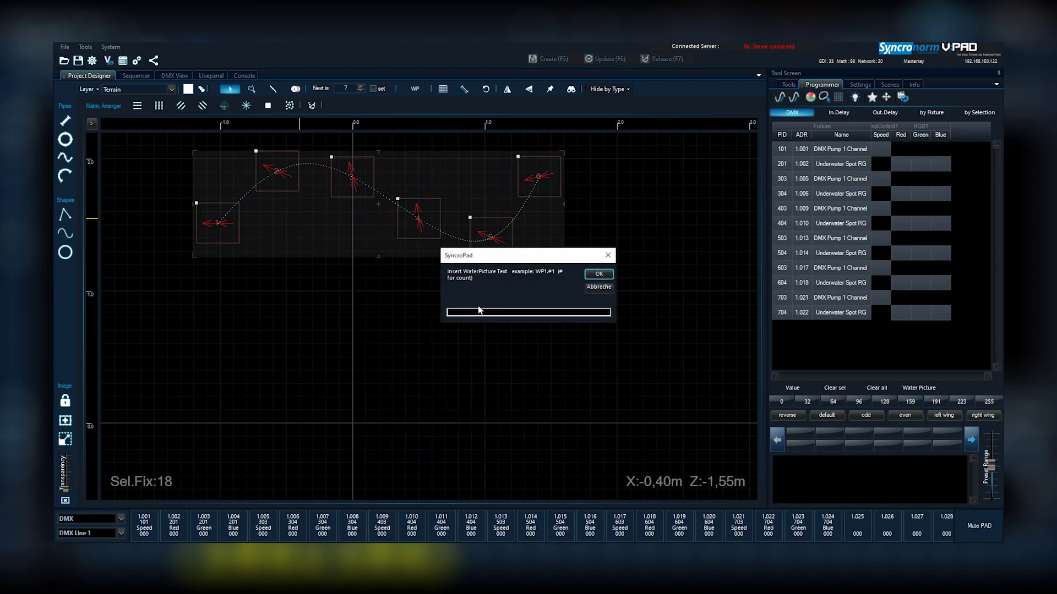
pyautogui.write('wp1.')
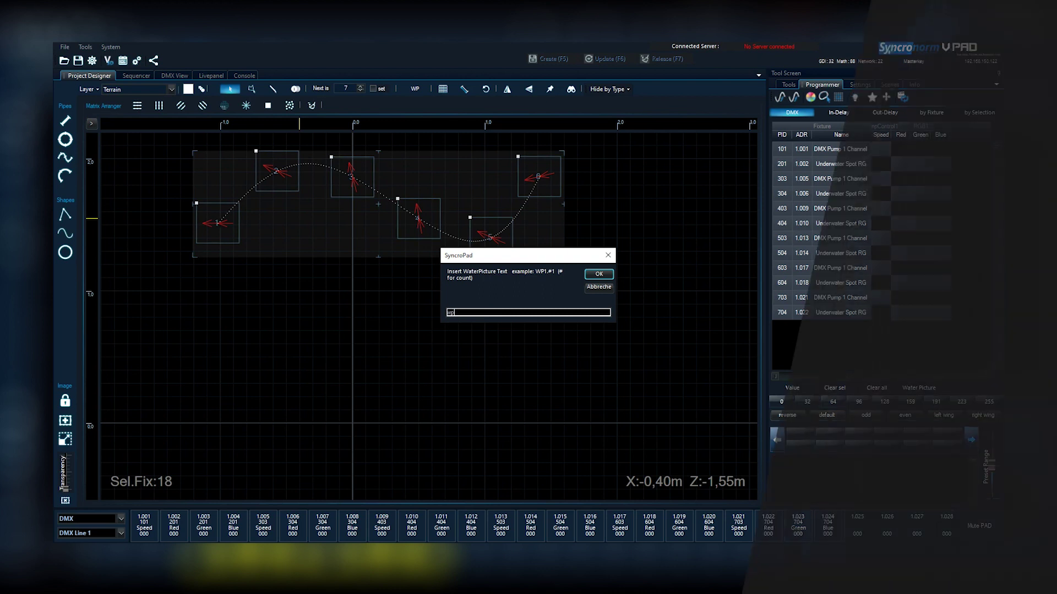
pyautogui.press('BackSpace')
pyautogui.press('BackSpace')
pyautogui.press('BackSpace')
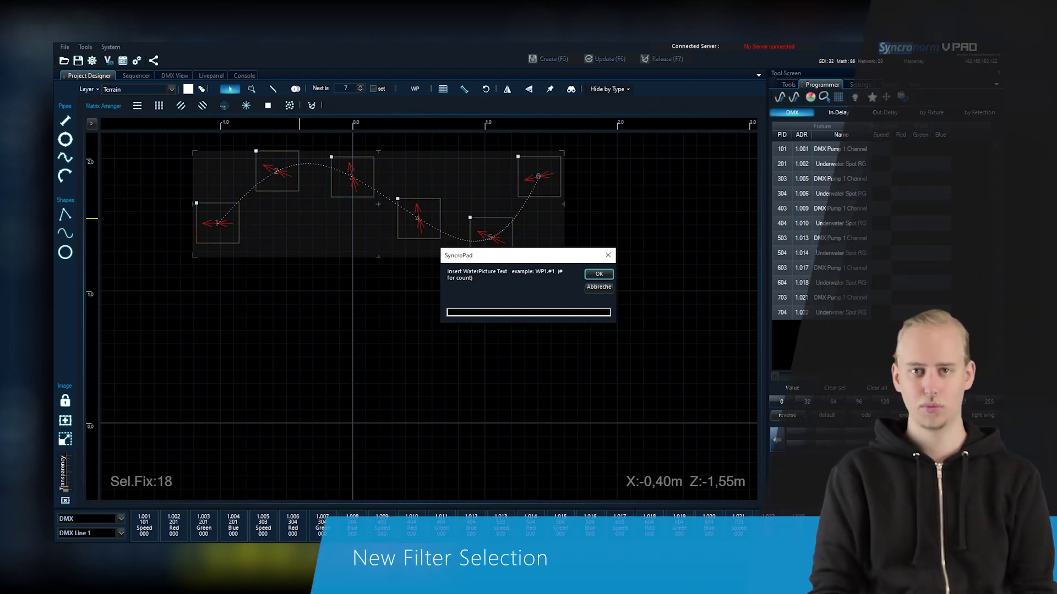
pyautogui.press('BackSpace')
pyautogui.write('WP1')
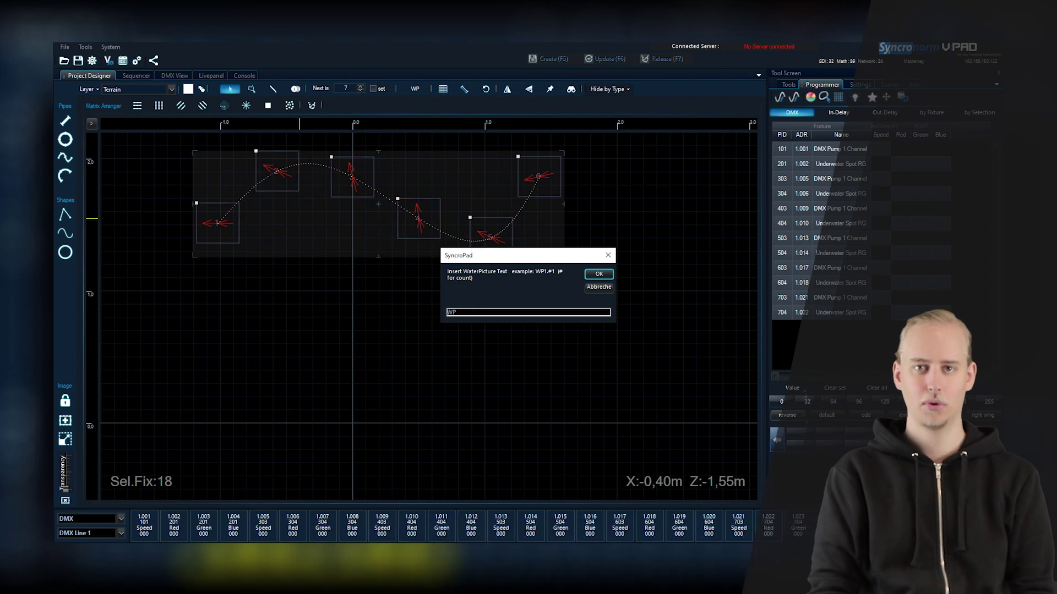
pyautogui.write('.#1')
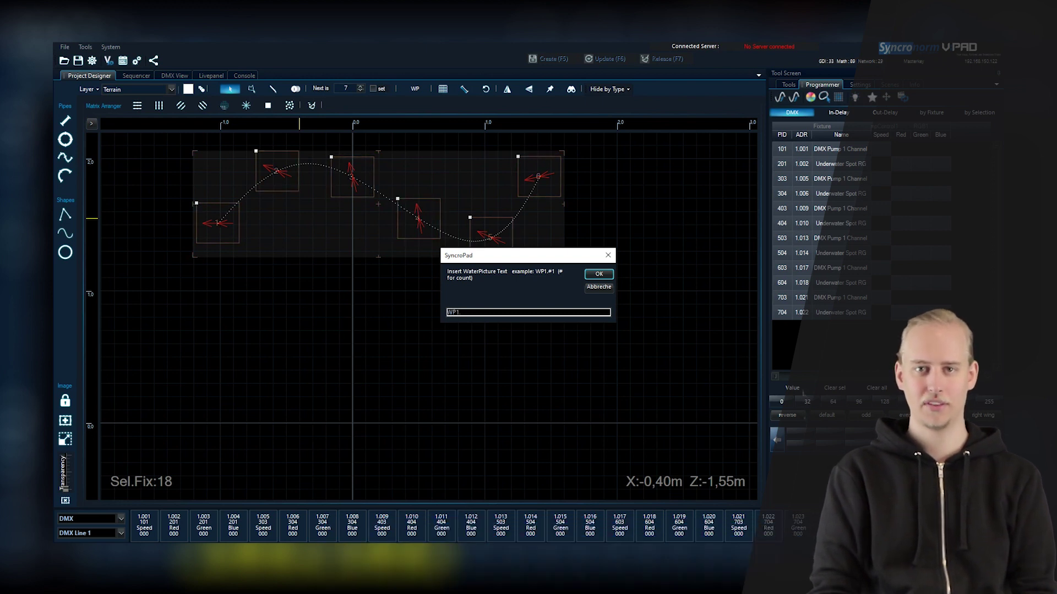
# Step: Apply the WP1.#1 names and check the Programmer's Water Picture list shows WP1.1–WP1.6
pyautogui.click(599, 274)
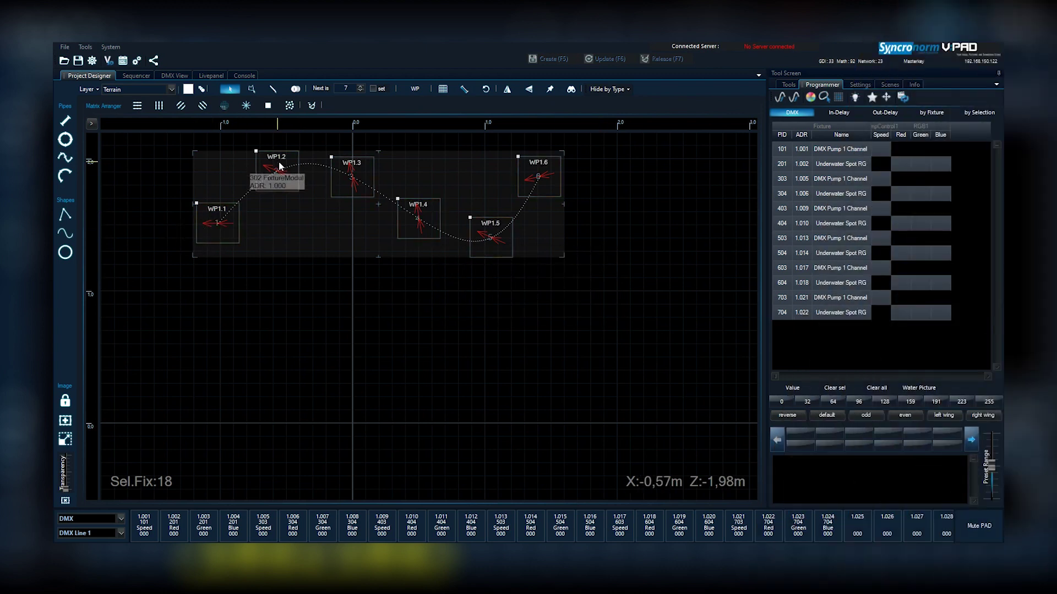
pyautogui.click(484, 328)
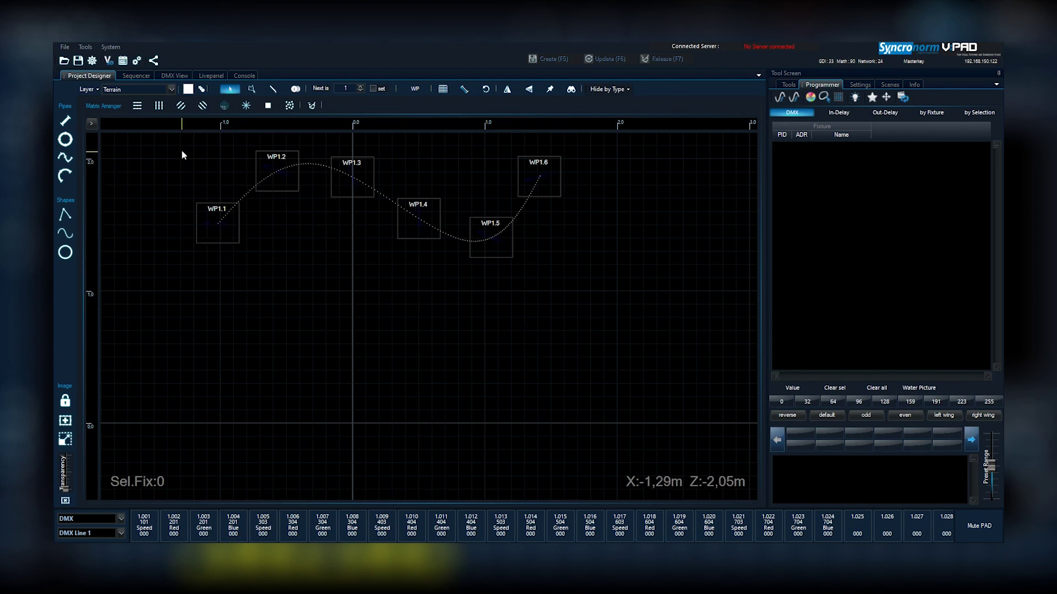
pyautogui.moveTo(181, 149); pyautogui.dragTo(611, 265)
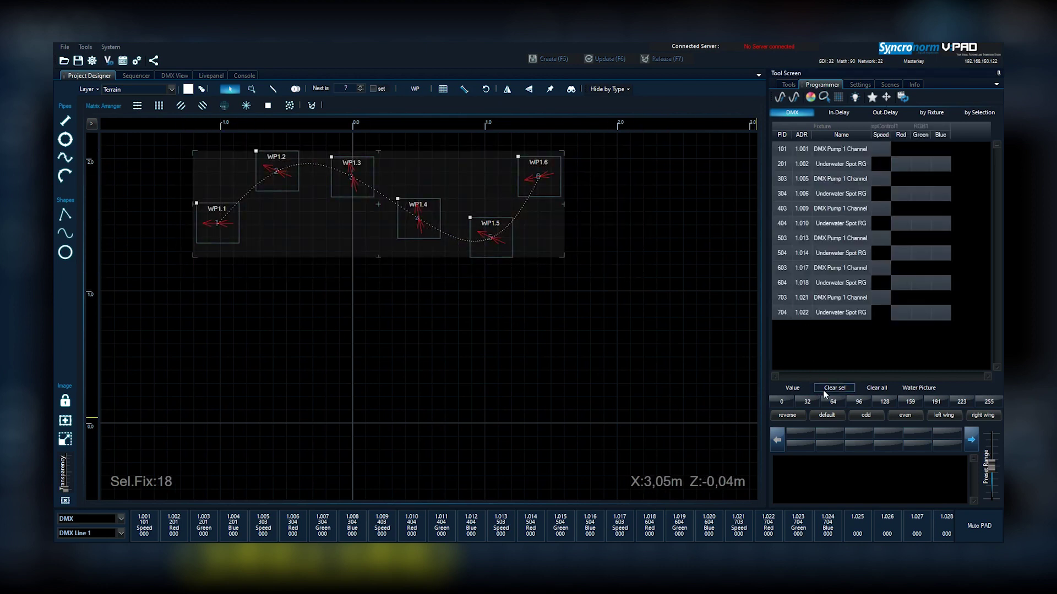
pyautogui.click(909, 388)
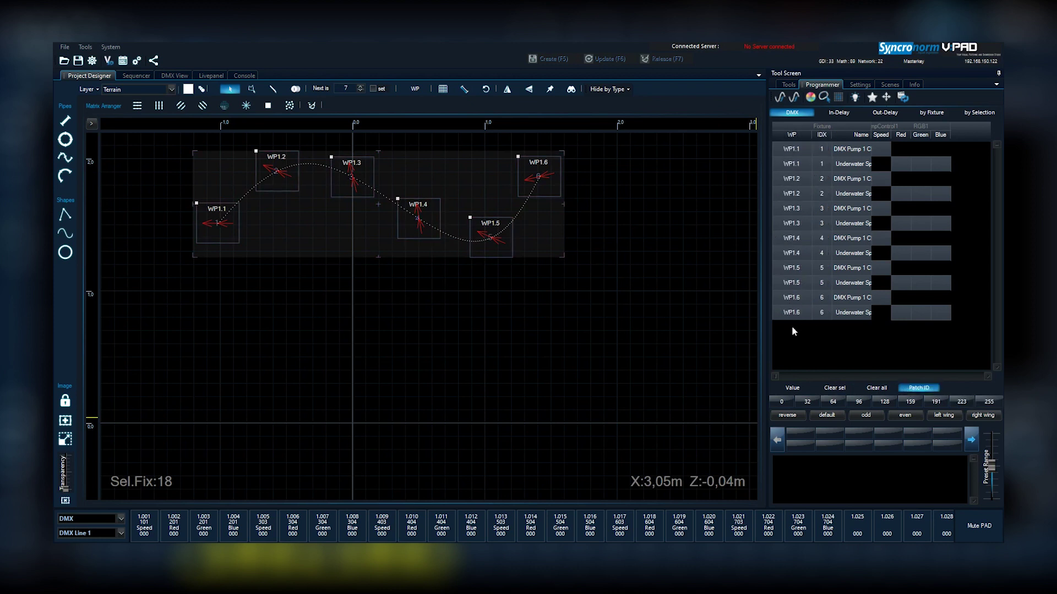
pyautogui.click(905, 387)
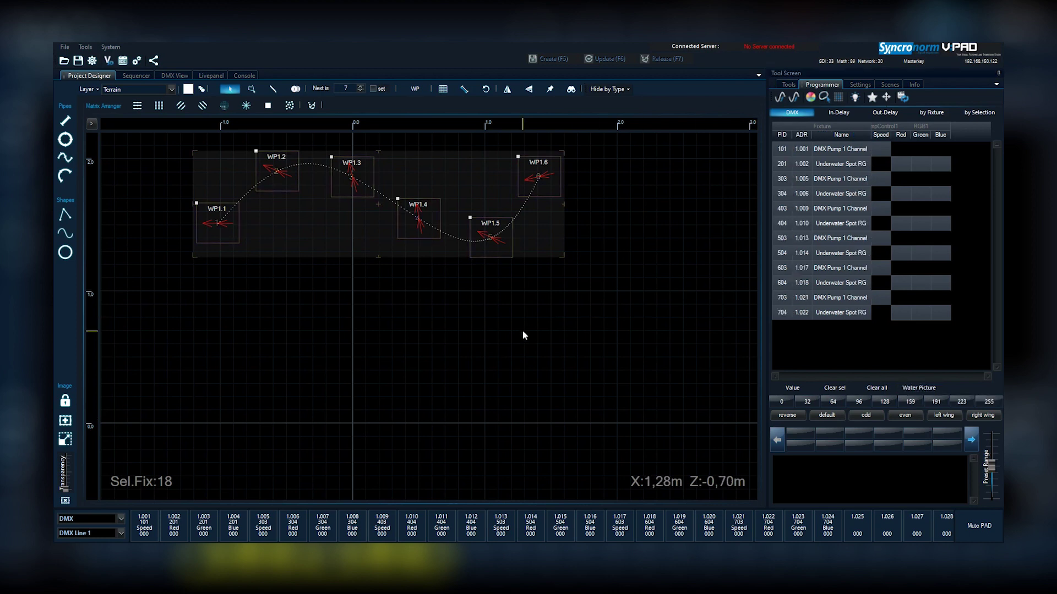
pyautogui.click(415, 312)
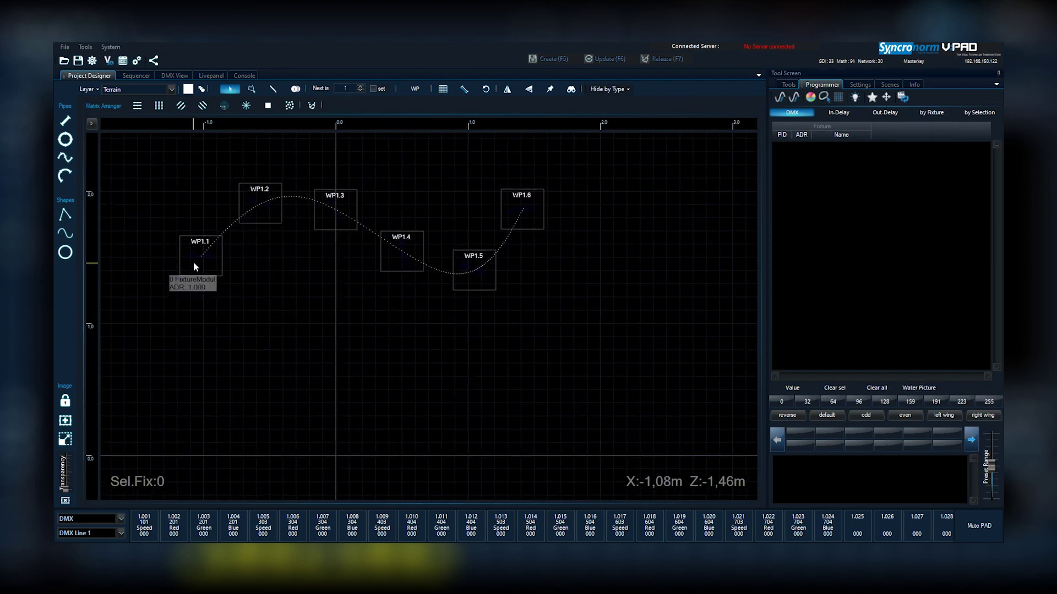
# Step: Filter WP1.1's selection down to just its Underwater Spot RGB
pyautogui.click(201, 260)
pyautogui.rightClick(200, 262)
pyautogui.moveTo(243, 307)
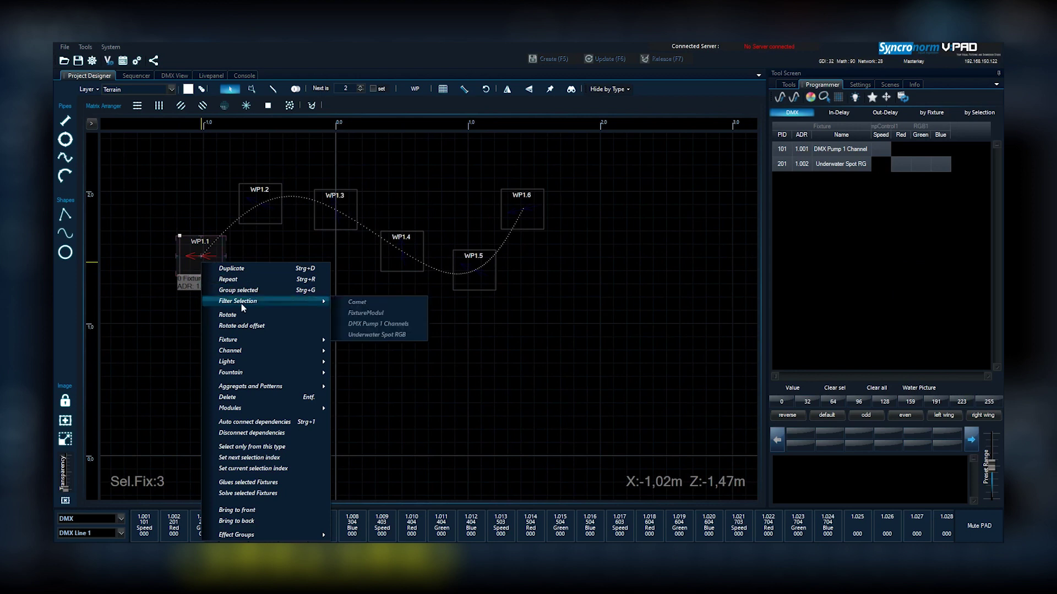
pyautogui.click(367, 334)
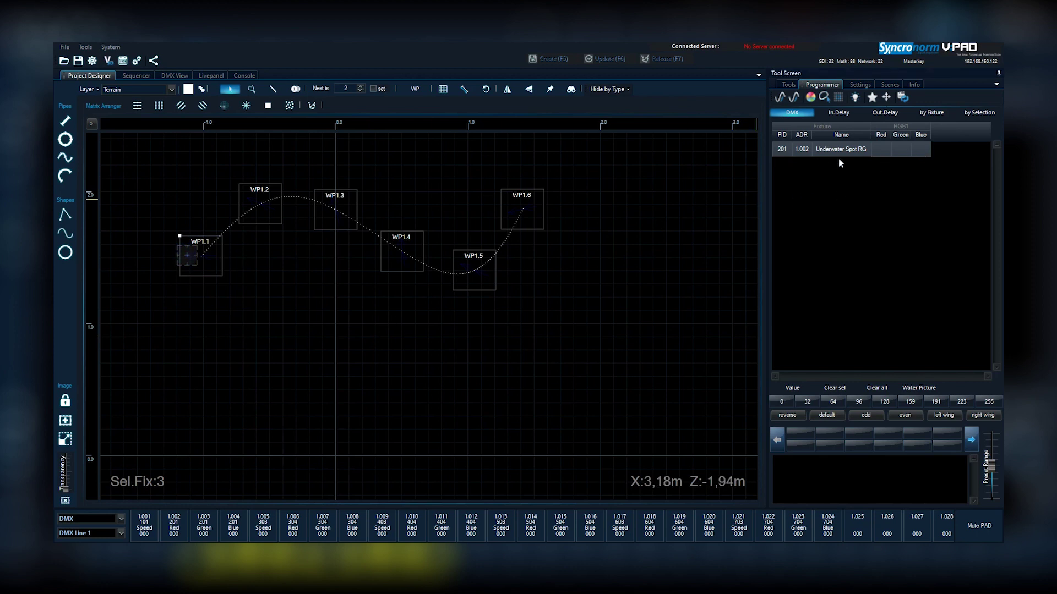
# Step: Filter WP1.1's selection down to just its DMX Pump 1 Channel
pyautogui.click(217, 271)
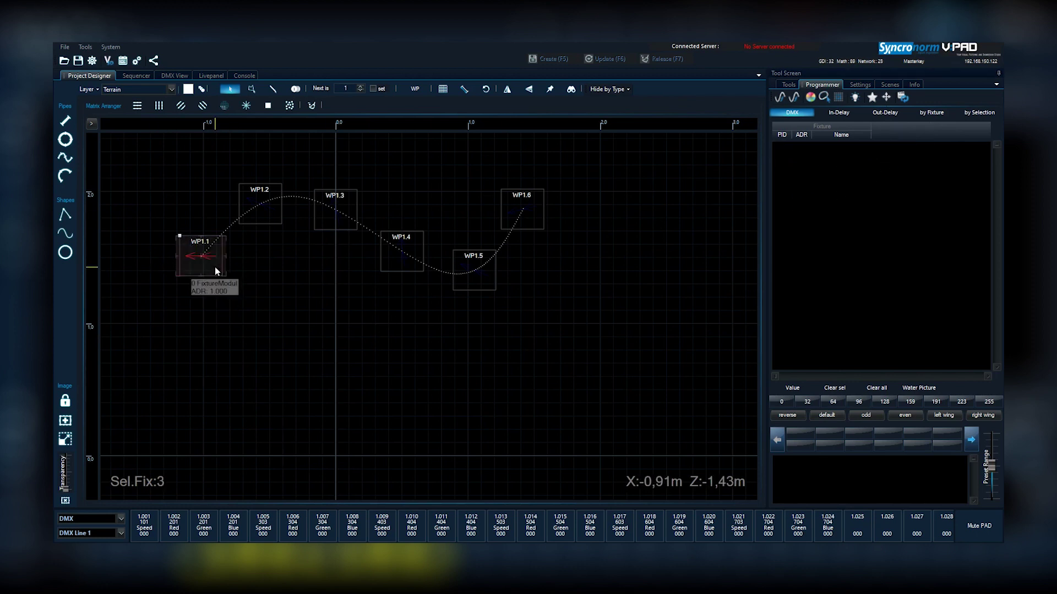
pyautogui.rightClick(217, 271)
pyautogui.moveTo(325, 308)
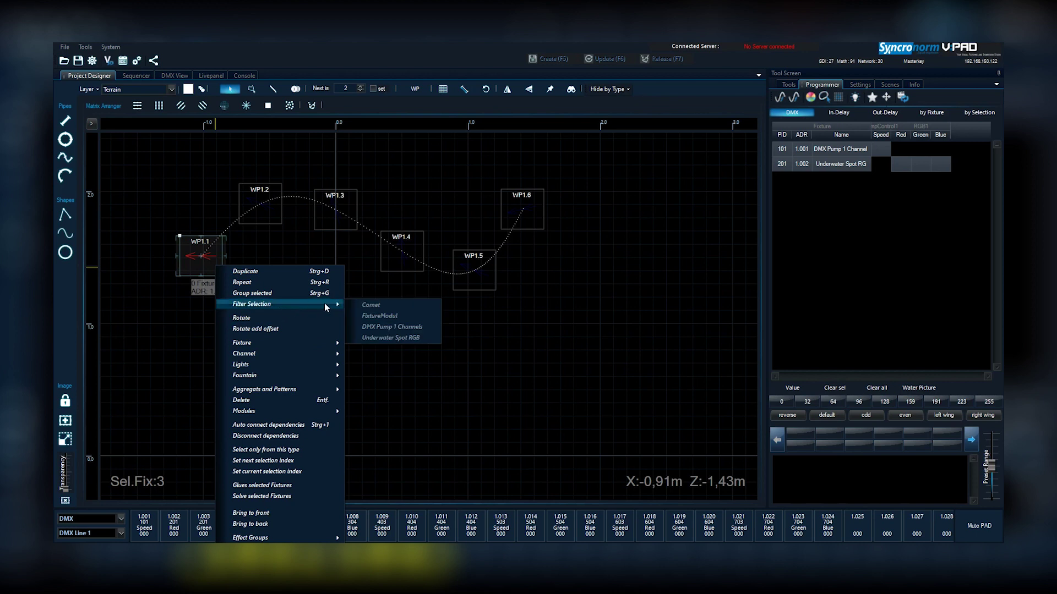
pyautogui.click(387, 328)
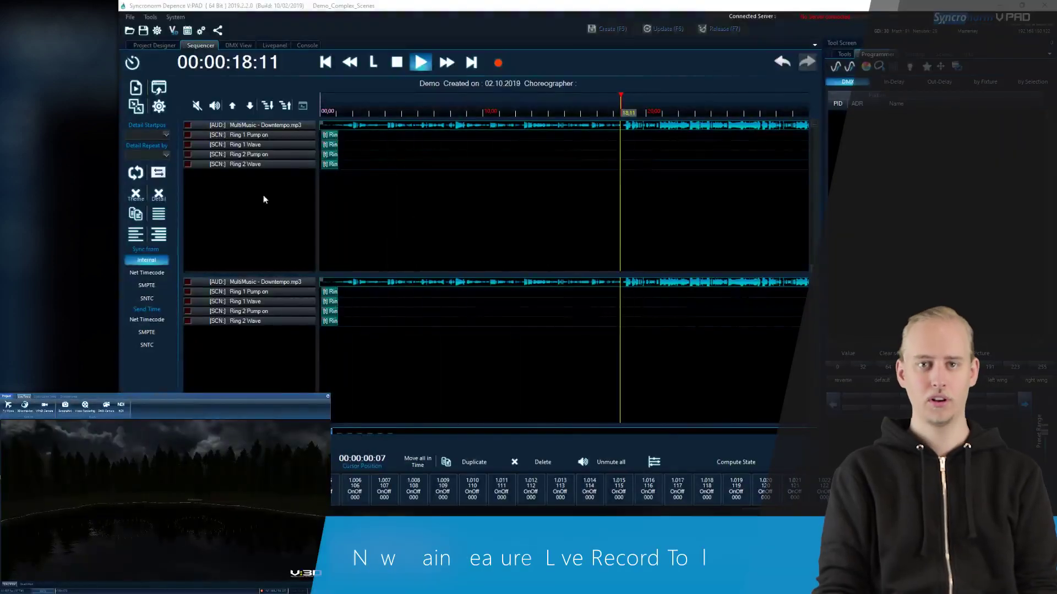
# Step: Add an empty scene track named Lights and open its Live Record Tool
pyautogui.rightClick(246, 183)
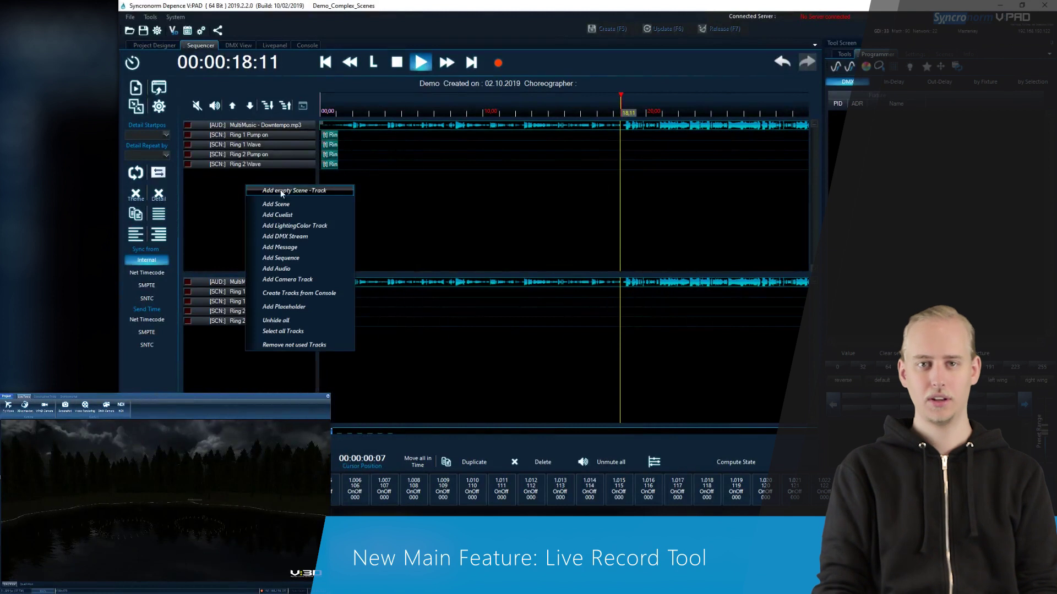
pyautogui.click(328, 190)
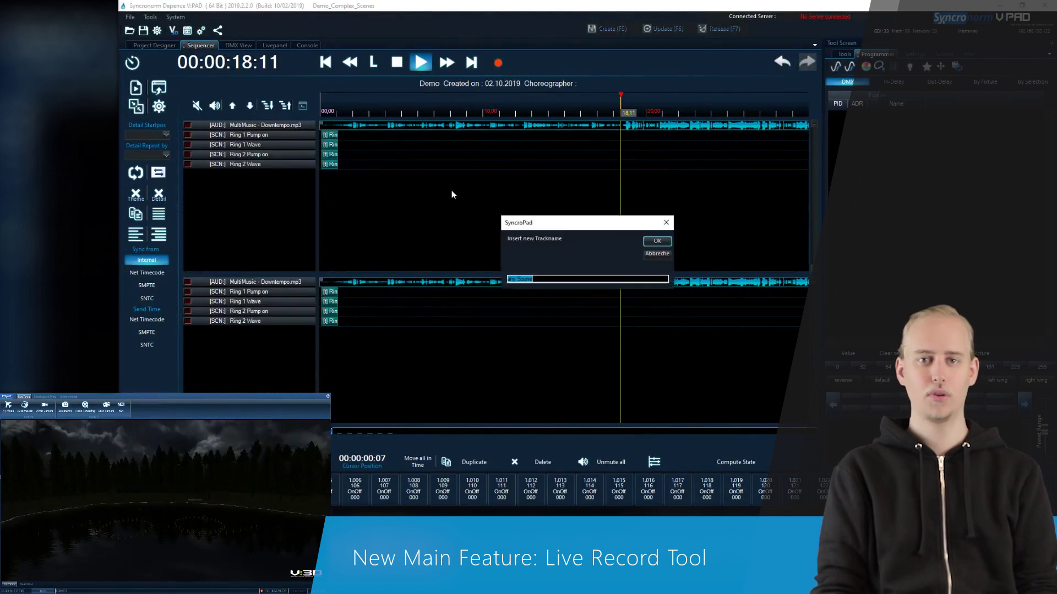
pyautogui.press('BackSpace')
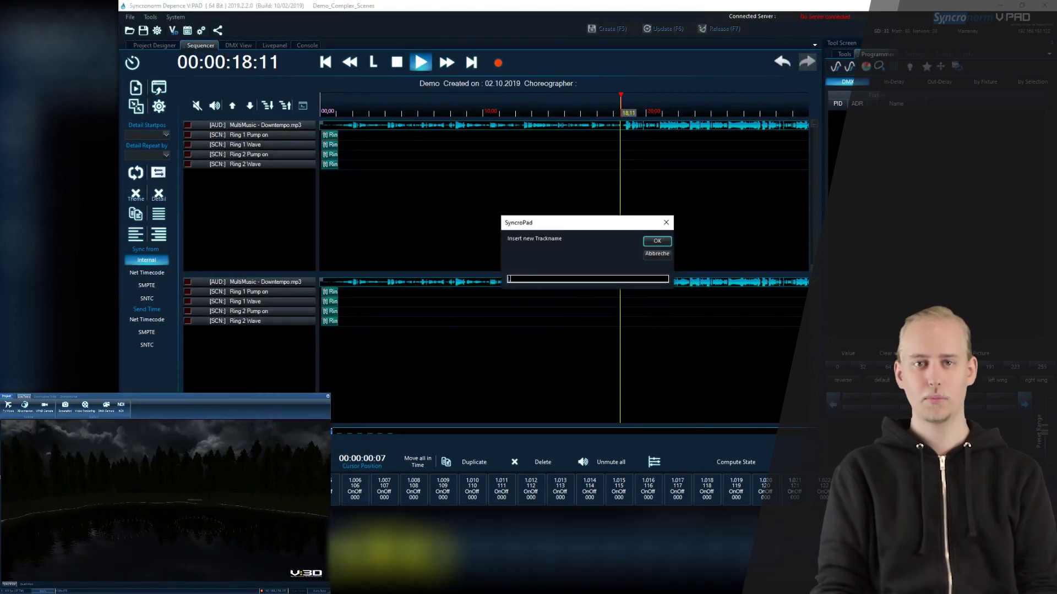
pyautogui.press('Return')
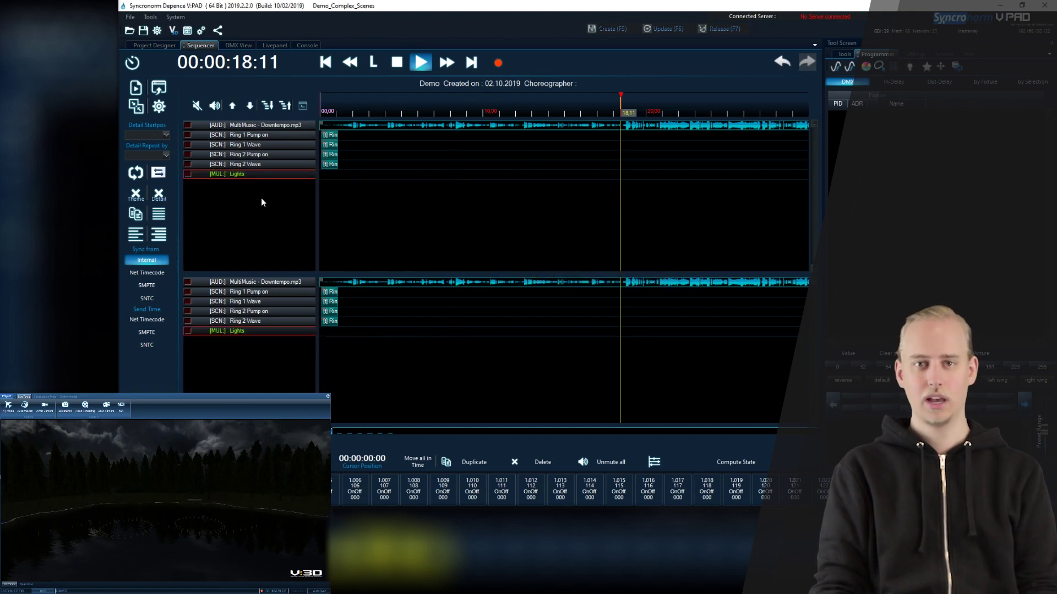
pyautogui.rightClick(246, 176)
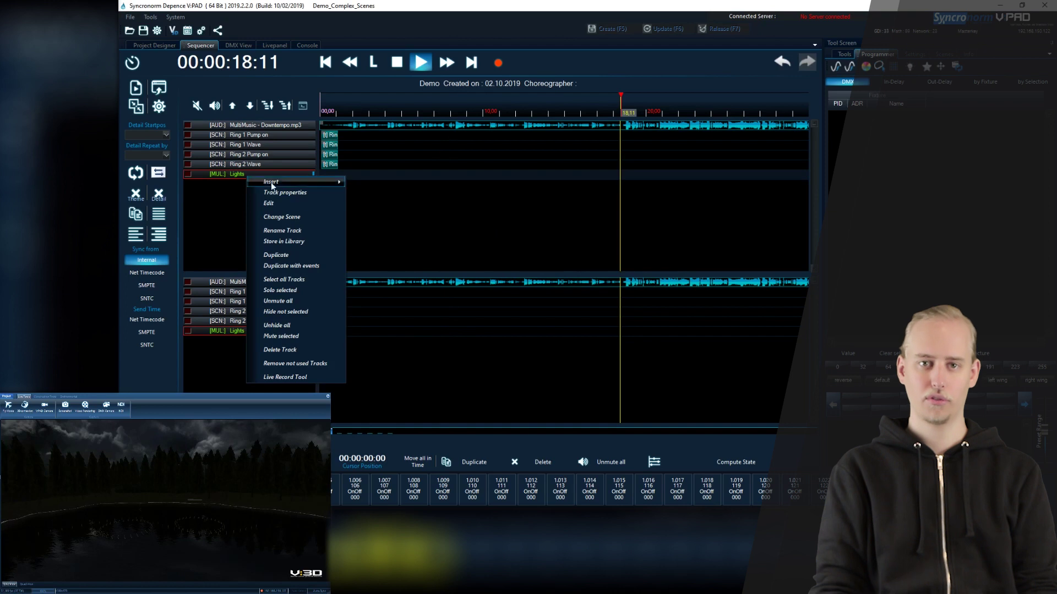
pyautogui.click(309, 378)
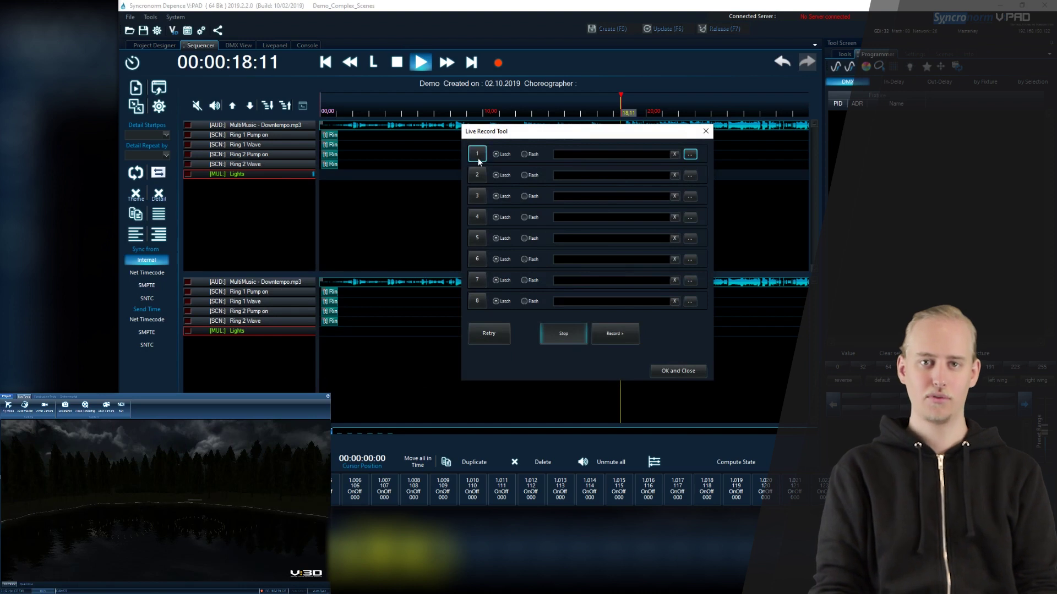
# Step: Assign library scenes LED Blue, LED Purple and LED Red to slots 1, 2 and 3
pyautogui.click(690, 155)
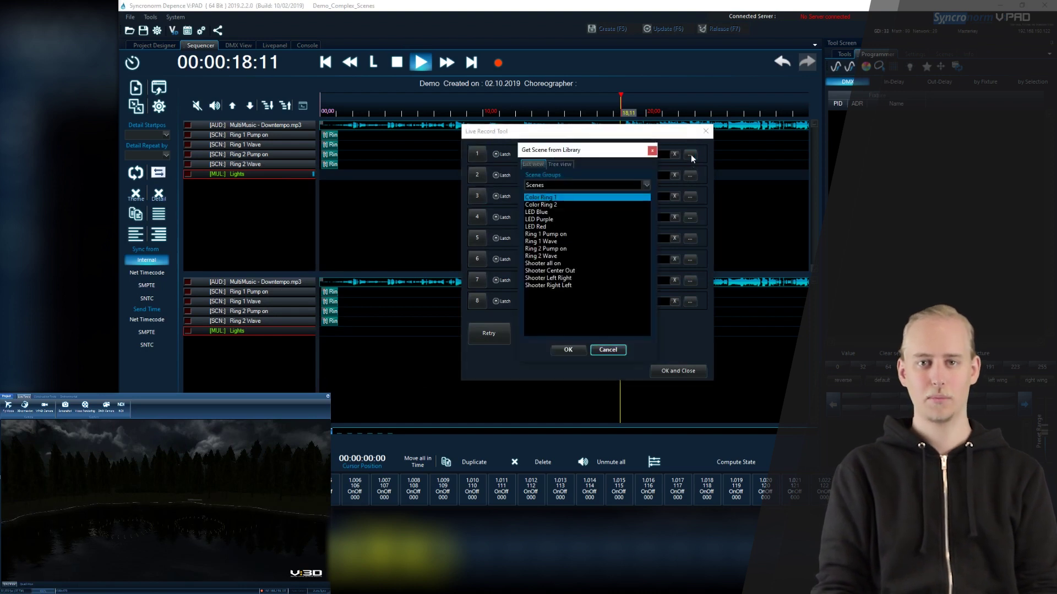
pyautogui.click(546, 212)
pyautogui.click(568, 350)
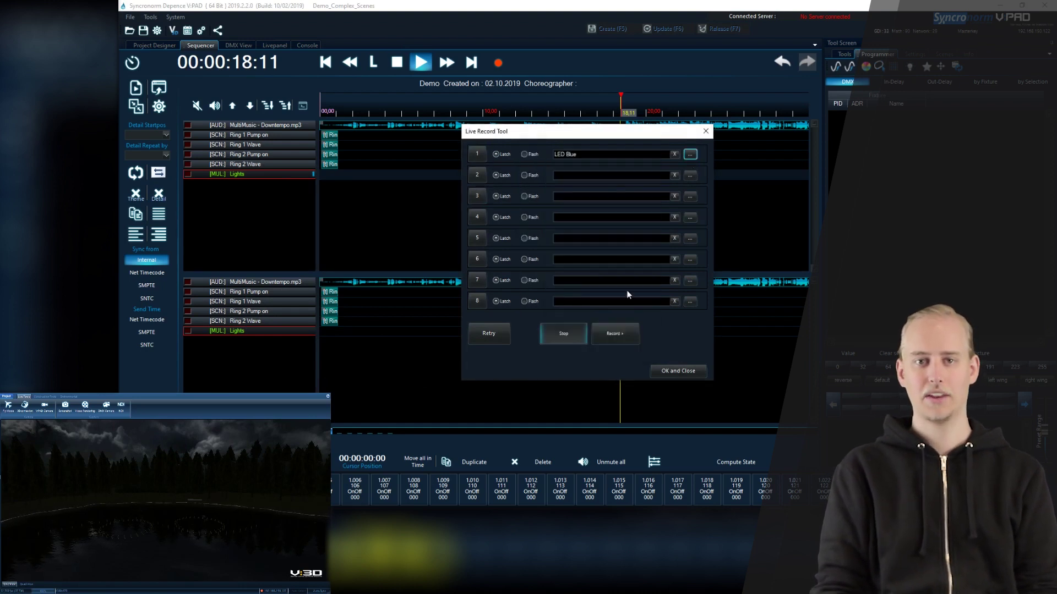
pyautogui.click(691, 179)
pyautogui.click(553, 220)
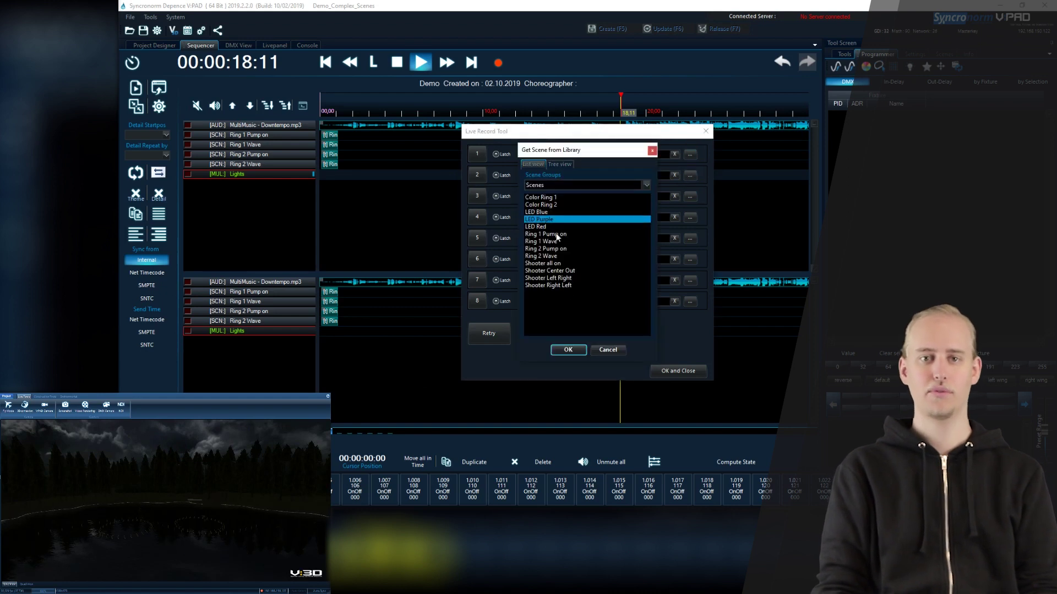
pyautogui.click(568, 351)
pyautogui.click(689, 196)
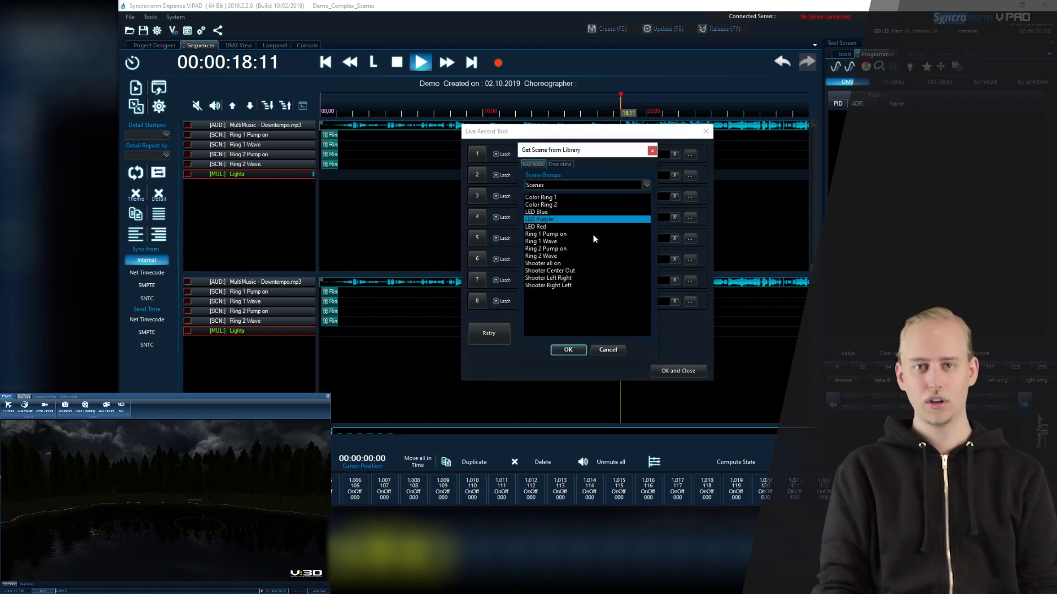
pyautogui.click(549, 226)
pyautogui.click(567, 350)
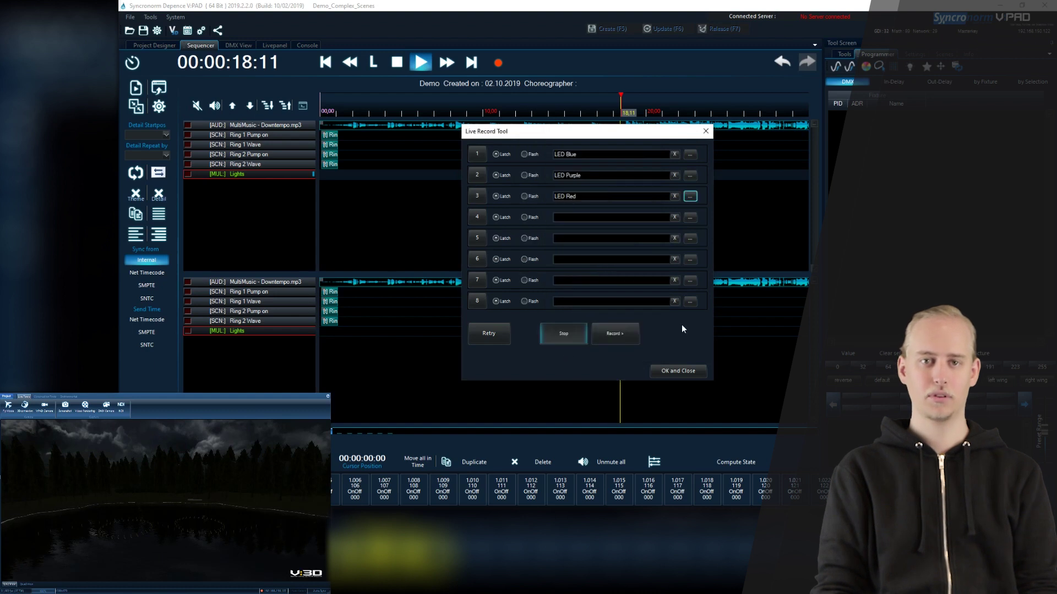
# Step: Record live, triggering slots 1, 2 and 3 (Blue, Purple, Red) in time with the music
pyautogui.click(618, 340)
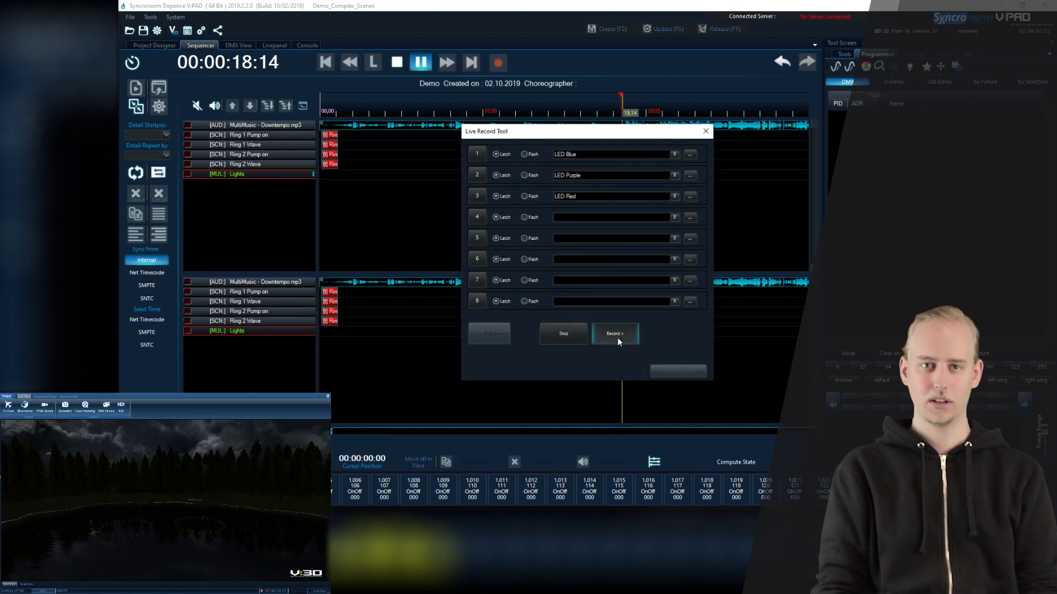
pyautogui.press('1')
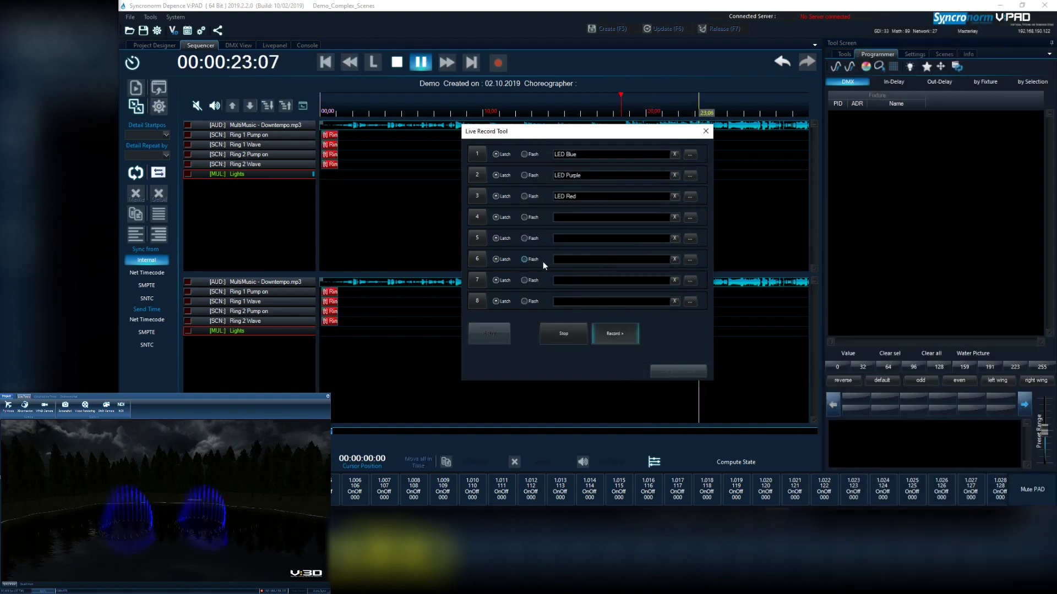
pyautogui.press('2')
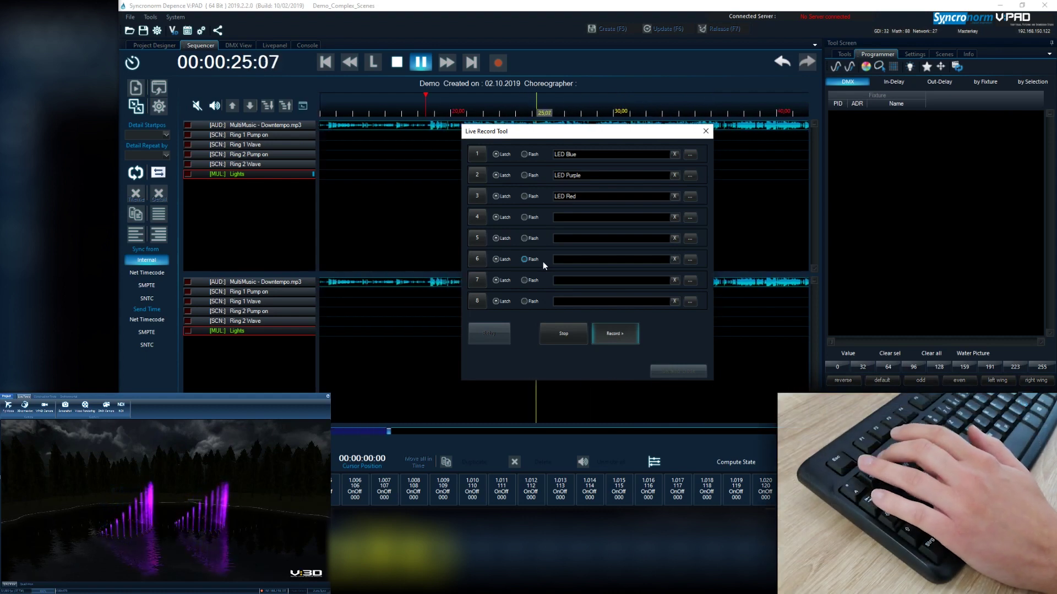
pyautogui.press('3')
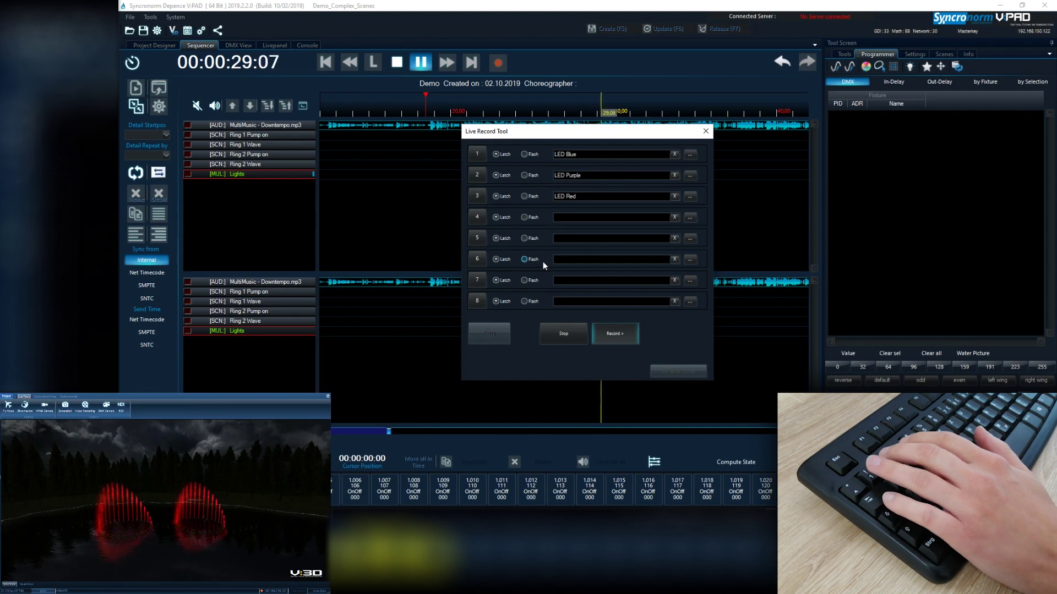
pyautogui.press('2')
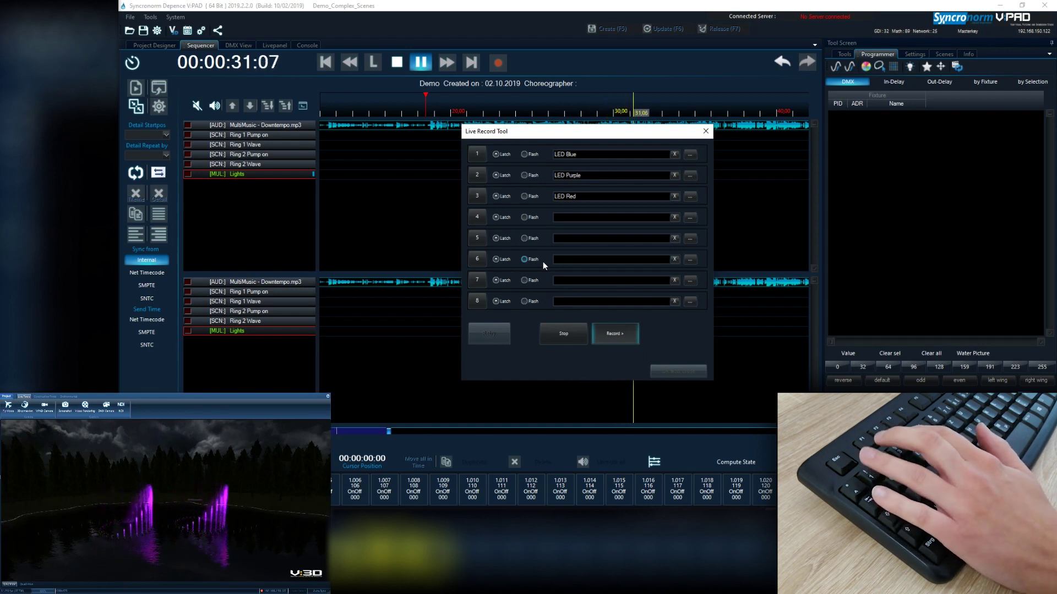
pyautogui.press('1')
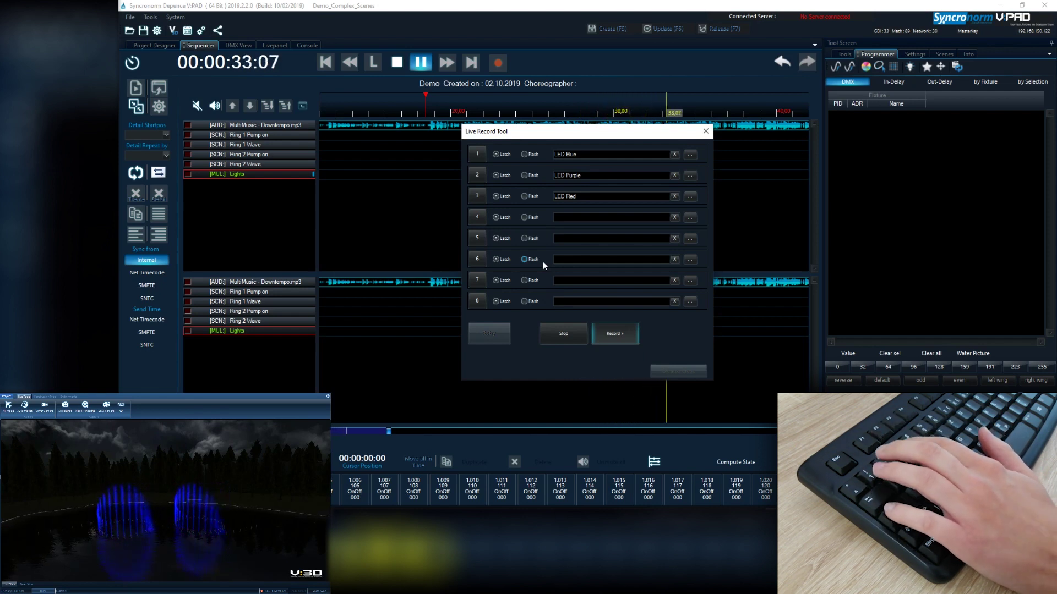
pyautogui.press('3')
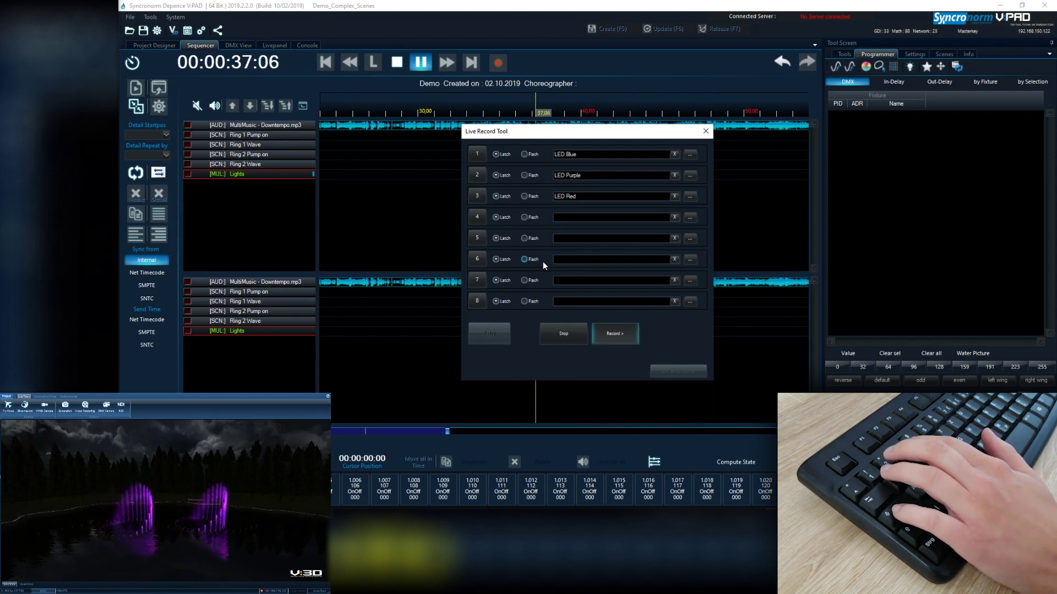
pyautogui.press('3')
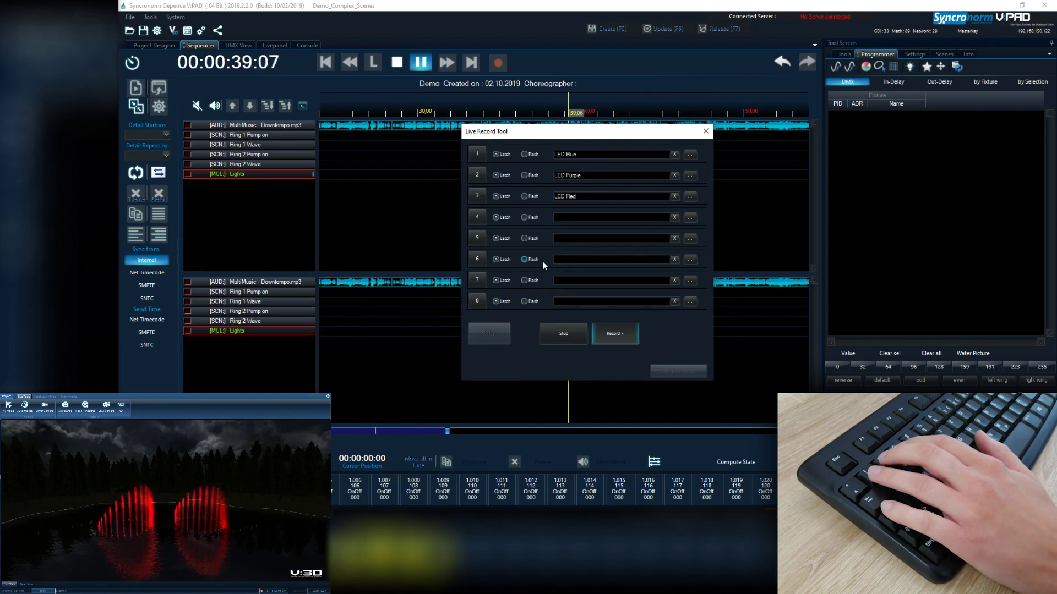
pyautogui.press('1')
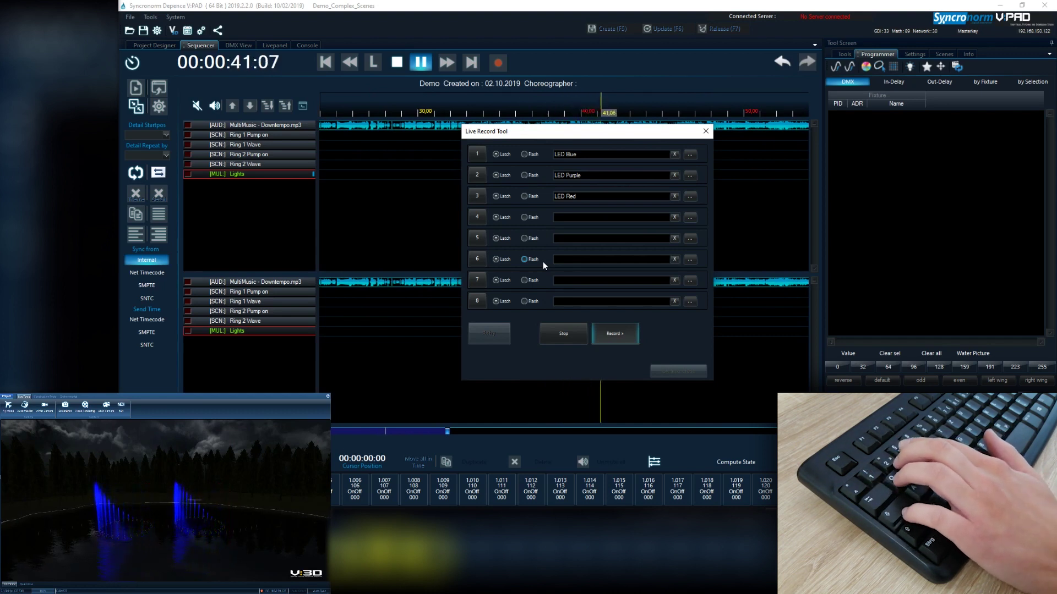
pyautogui.press('3')
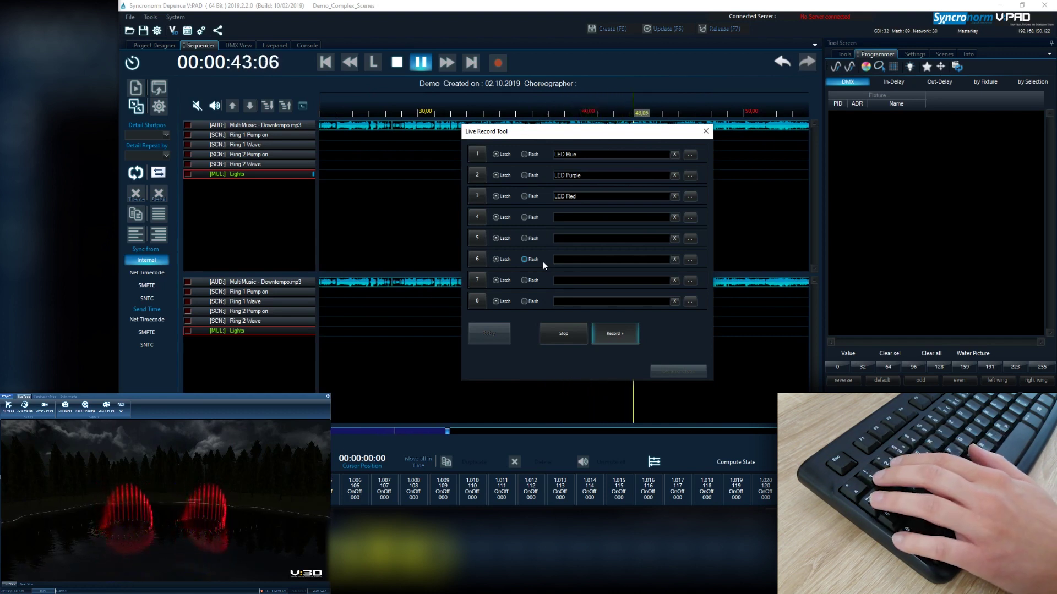
pyautogui.press('2')
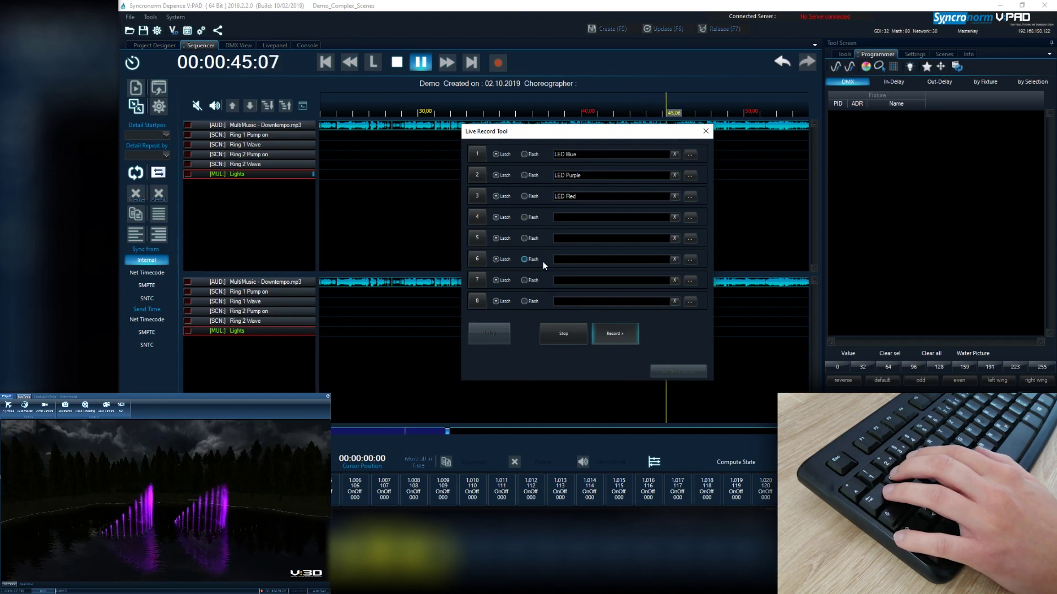
pyautogui.press('1')
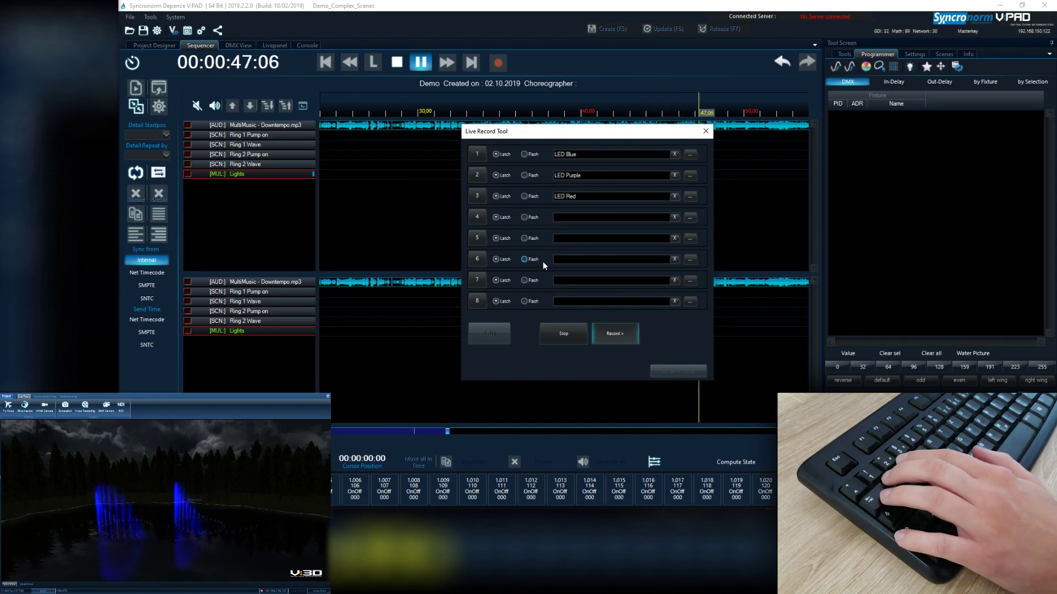
pyautogui.press('2')
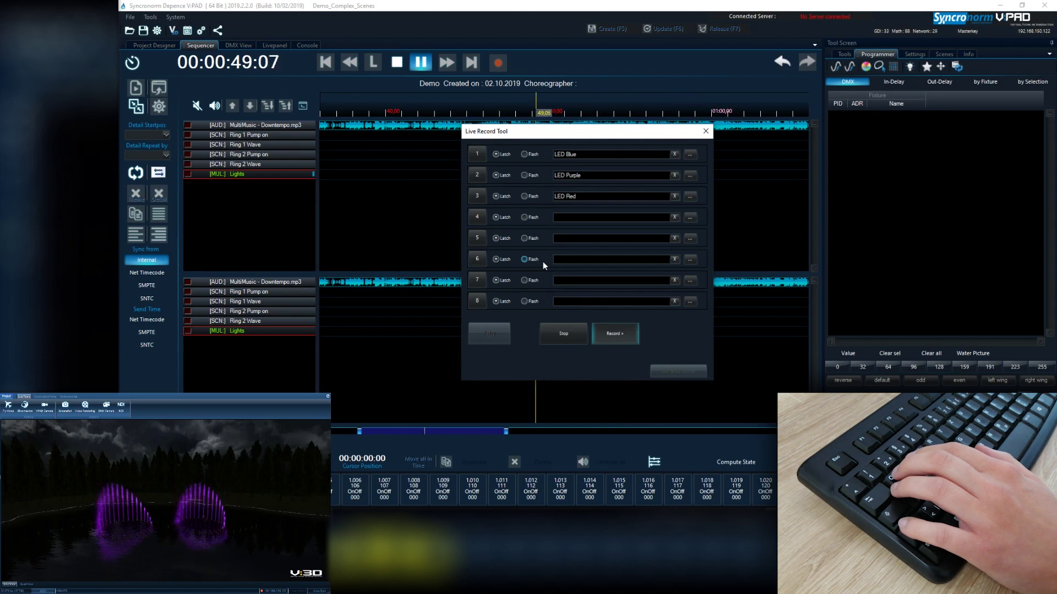
pyautogui.press('3')
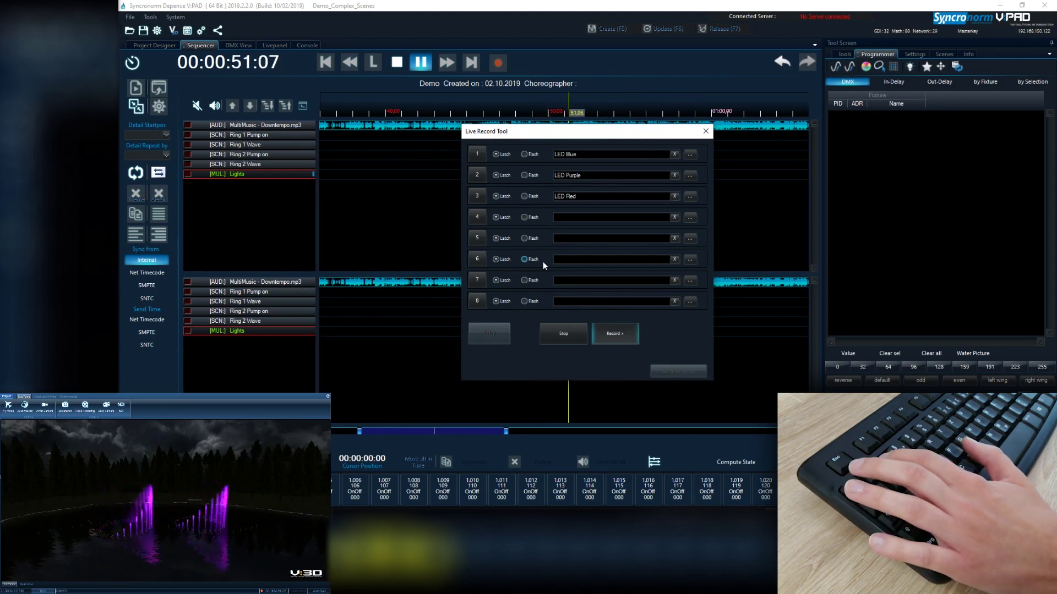
pyautogui.press('2')
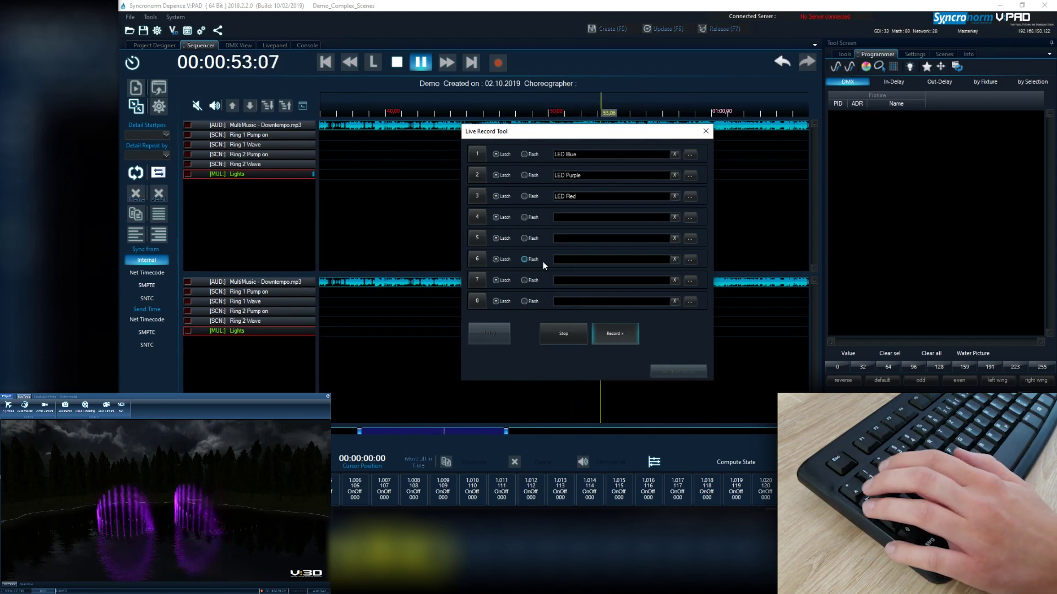
pyautogui.press('1')
pyautogui.press('3')
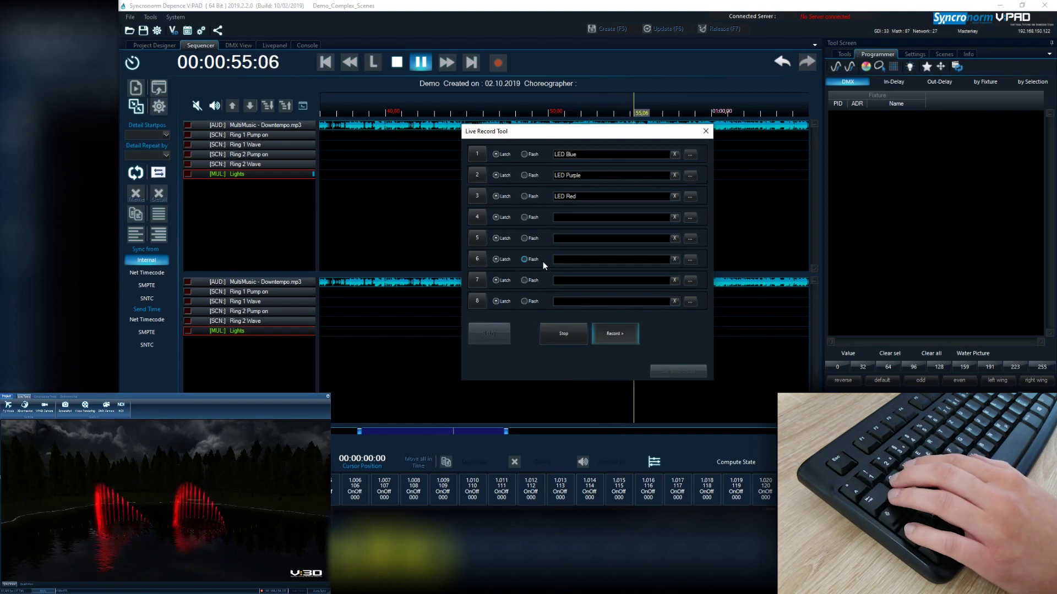
pyautogui.press('2')
pyautogui.press('1')
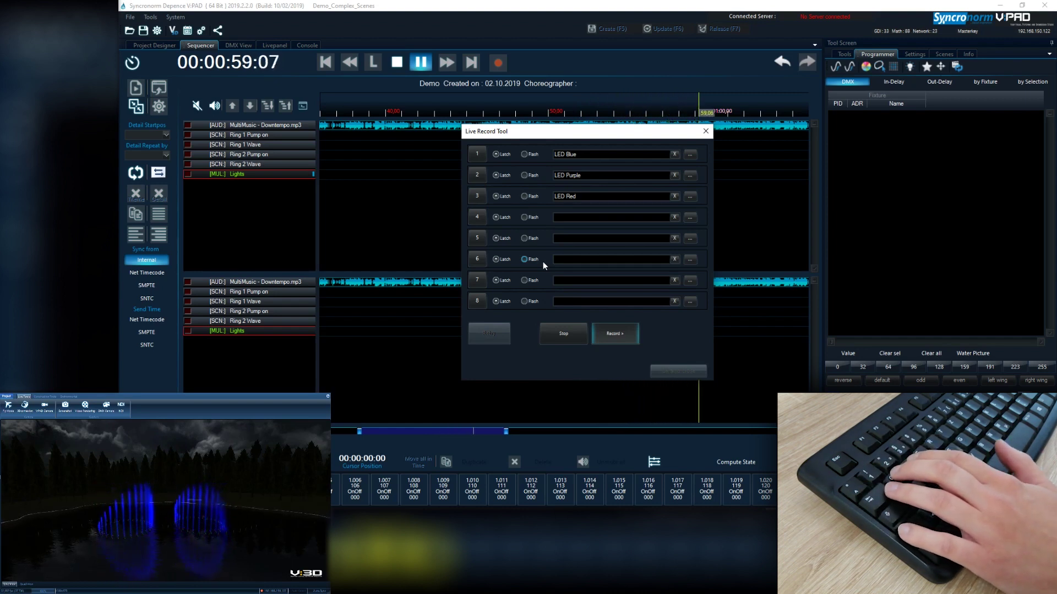
# Step: Stop the live recording and add the LED scene events to the Lights track, around 48–56 s
pyautogui.click(567, 335)
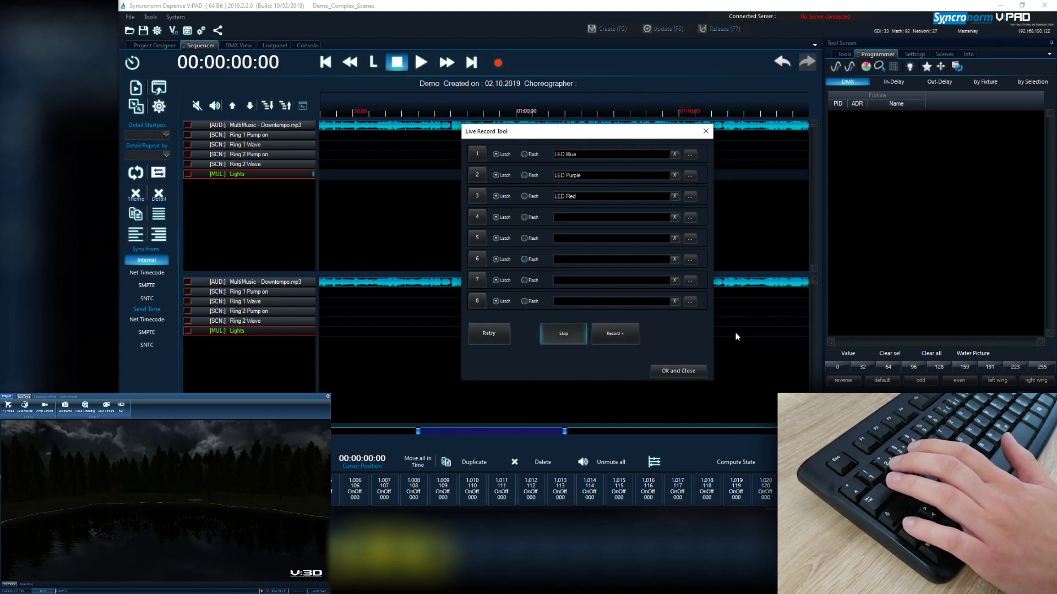
pyautogui.click(678, 370)
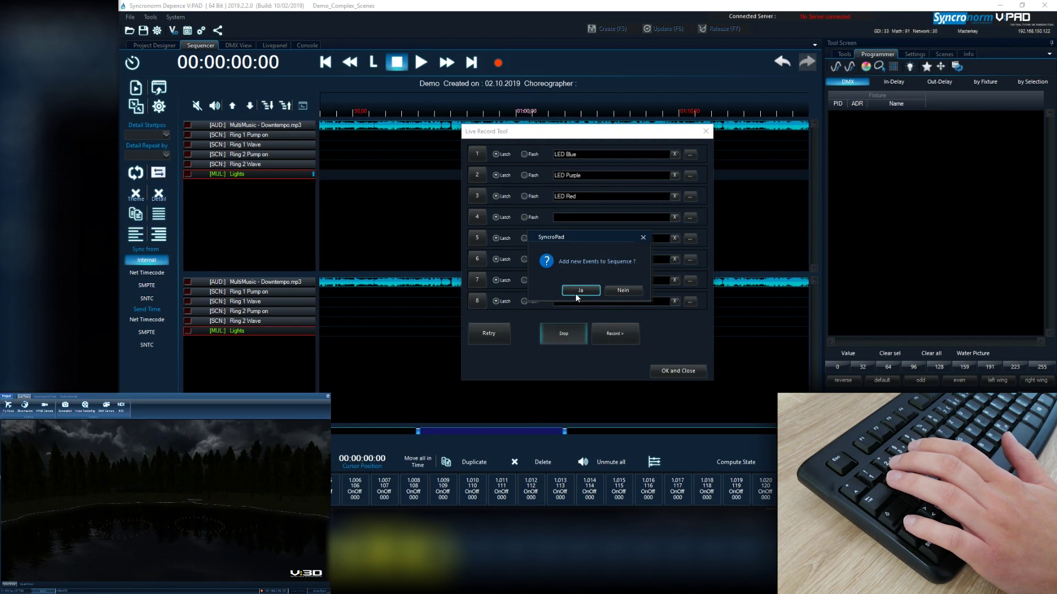
pyautogui.click(576, 293)
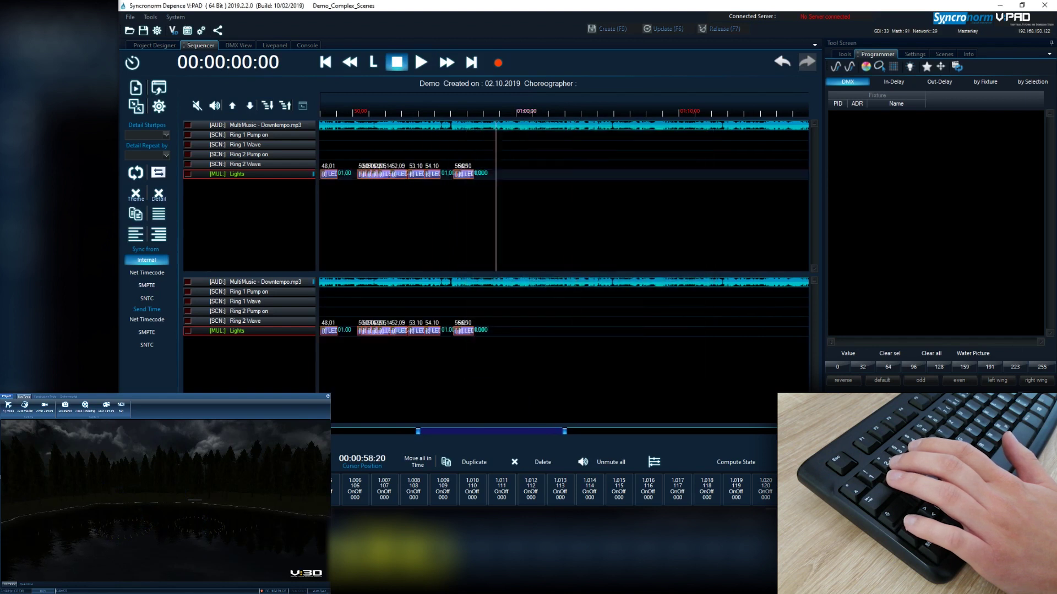
pyautogui.press('Right')
pyautogui.press('Right')
pyautogui.press('Right')
pyautogui.press('Right')
pyautogui.press('Right')
pyautogui.press('Right')
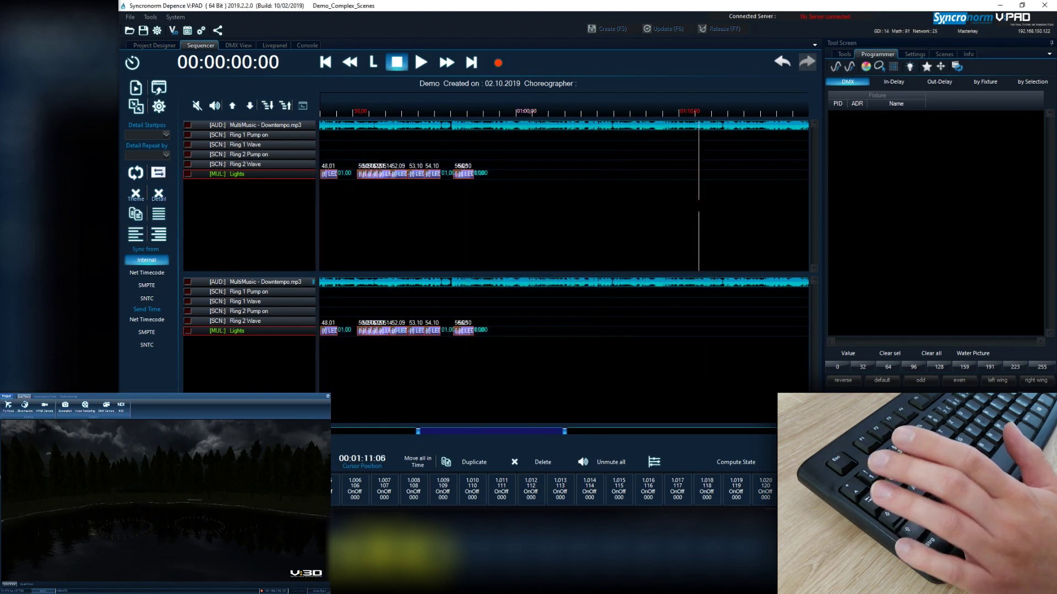
pyautogui.press('Right')
pyautogui.press('Right')
pyautogui.press('Right')
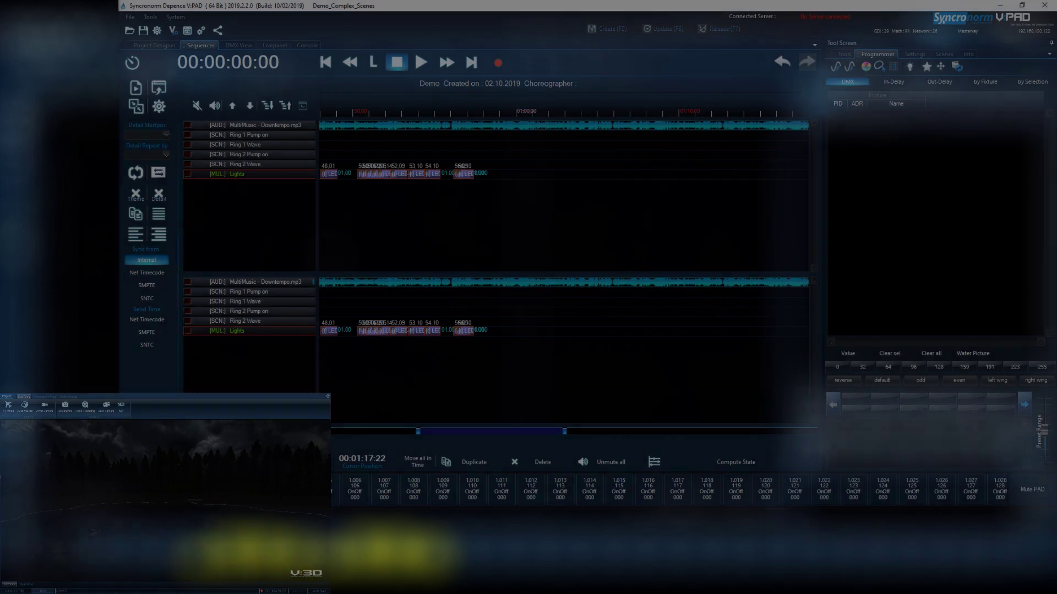